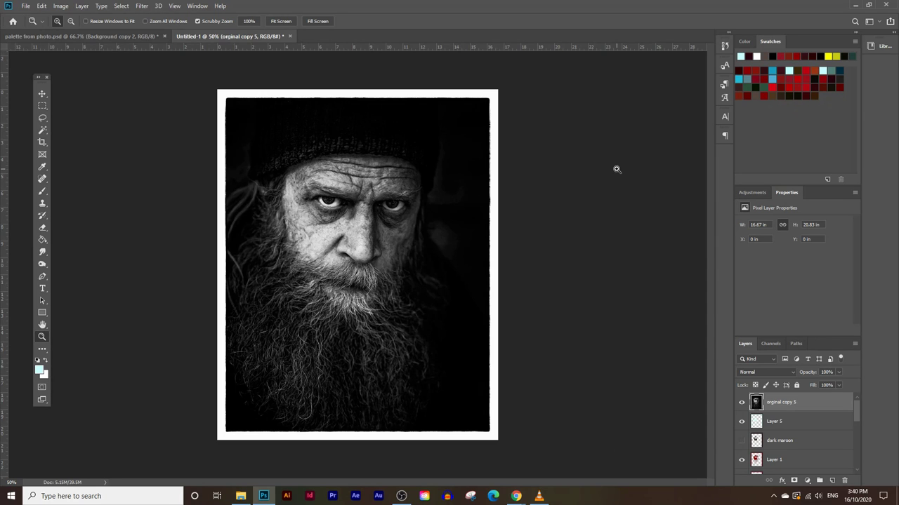
# Compare the original portrait with its red and cyan version, and examine the colour swatches over the forest photo.
pyautogui.click(741, 402)
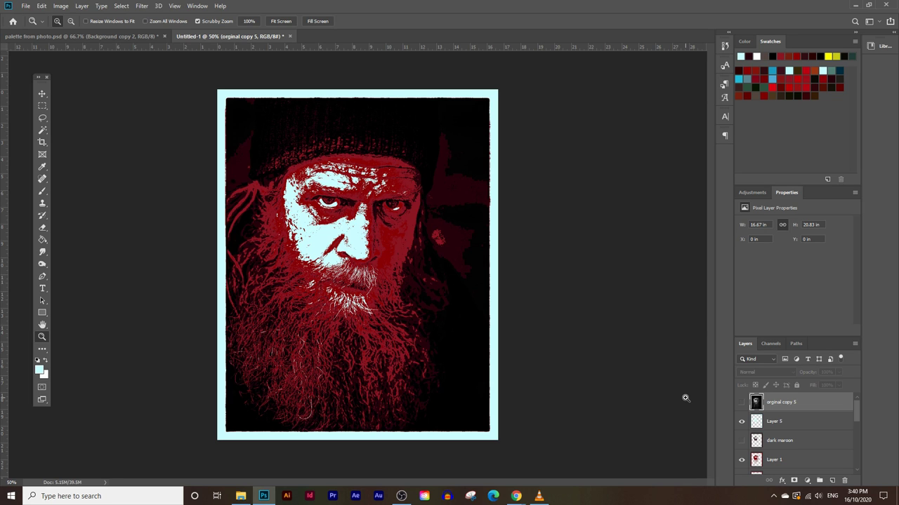
pyautogui.click(138, 36)
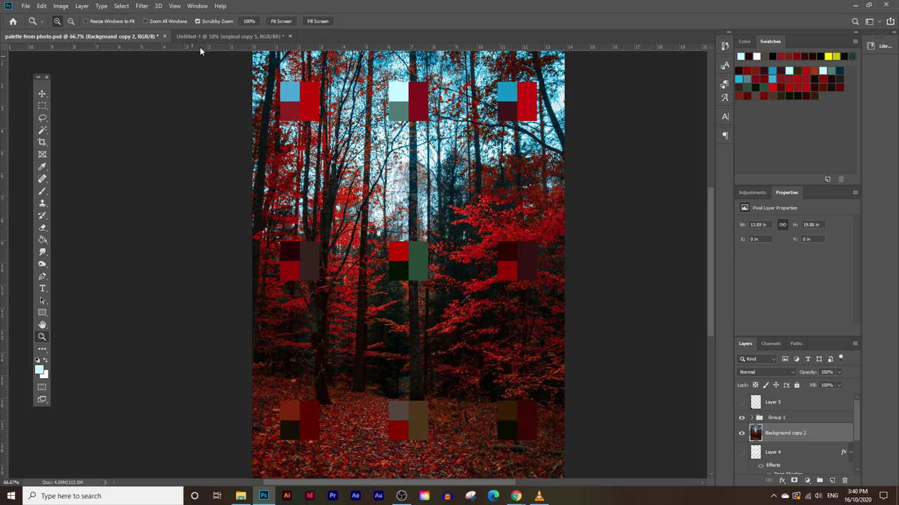
pyautogui.click(232, 36)
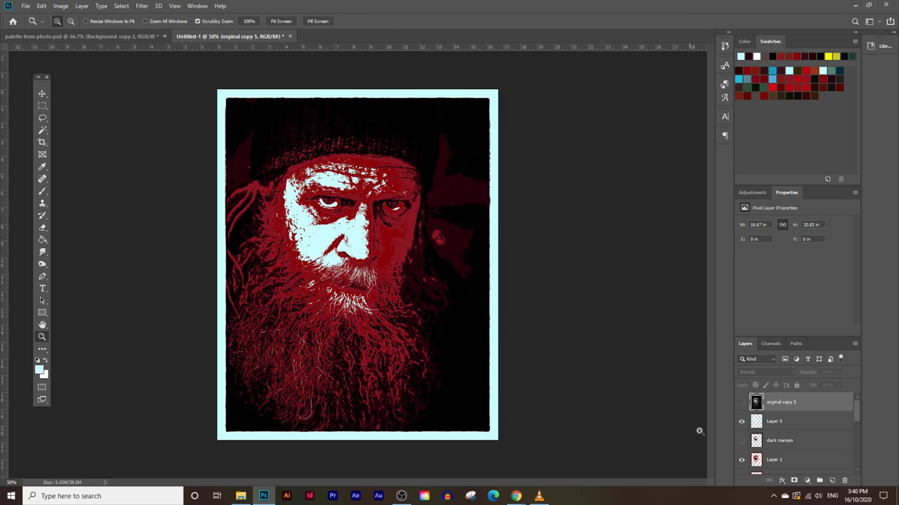
pyautogui.click(742, 402)
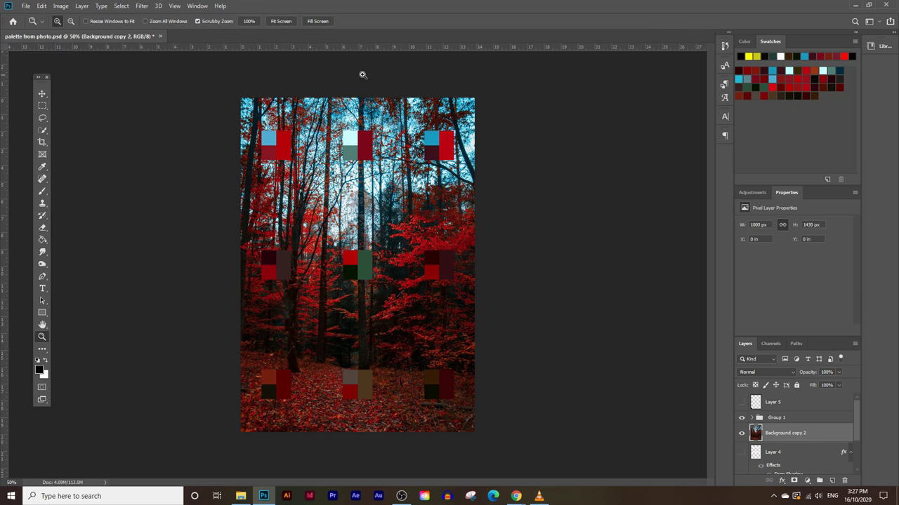
pyautogui.click(742, 419)
pyautogui.click(742, 418)
# Copy the black-and-white photo of the bearded man from the Pexels page in the browser and return to Photoshop.
pyautogui.click(853, 7)
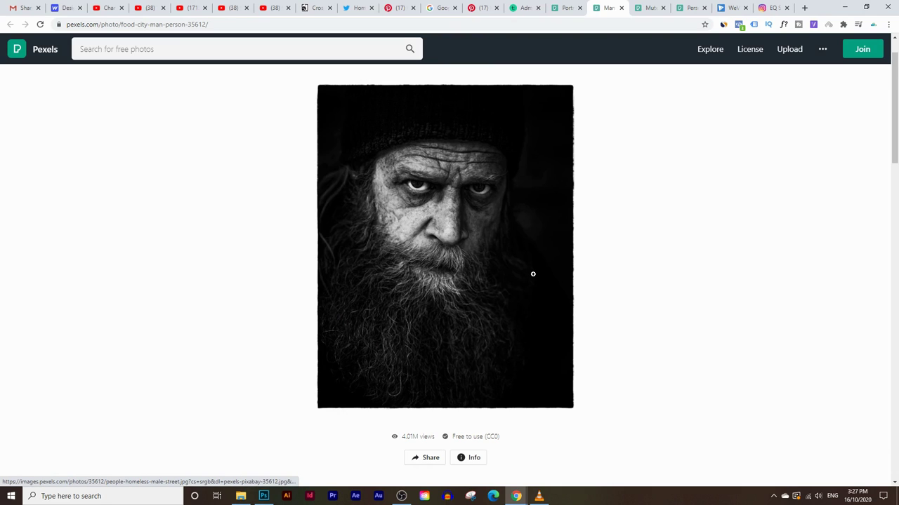
pyautogui.rightClick(508, 199)
pyautogui.click(591, 293)
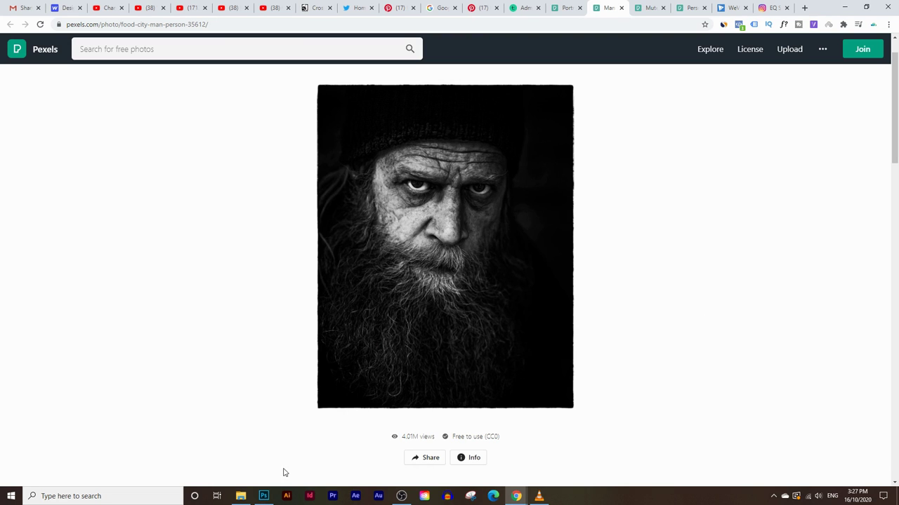
pyautogui.click(264, 495)
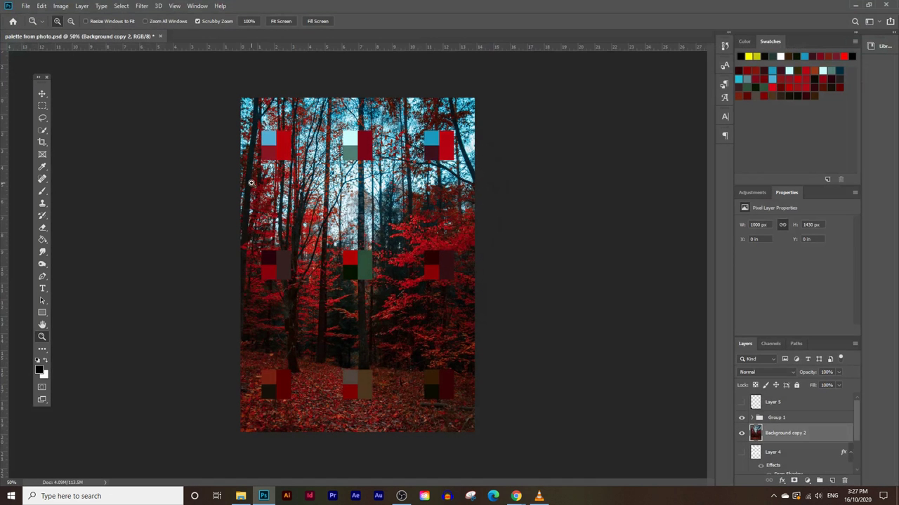
# Create a 1200 x 1500 pixel document at 72 pixels/inch with RGB Color mode, 8 bit and a white background.
pyautogui.click(26, 6)
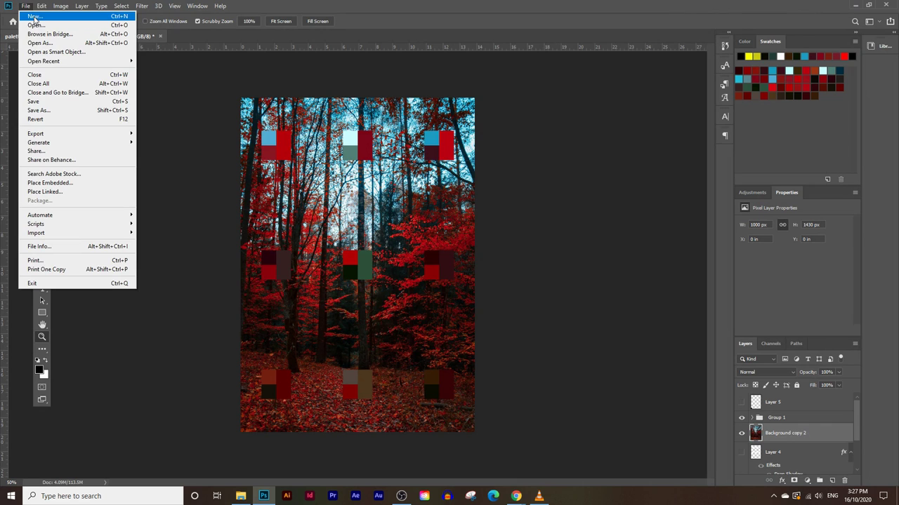
pyautogui.click(34, 16)
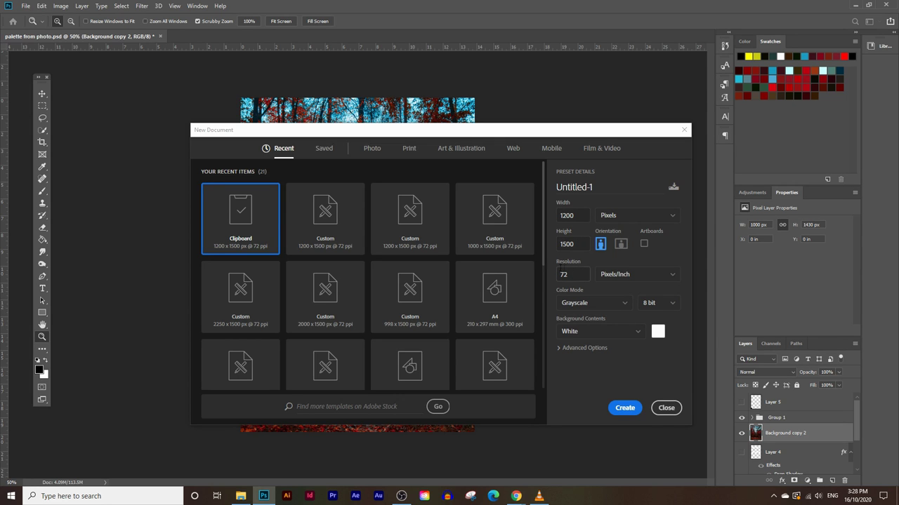
pyautogui.click(594, 305)
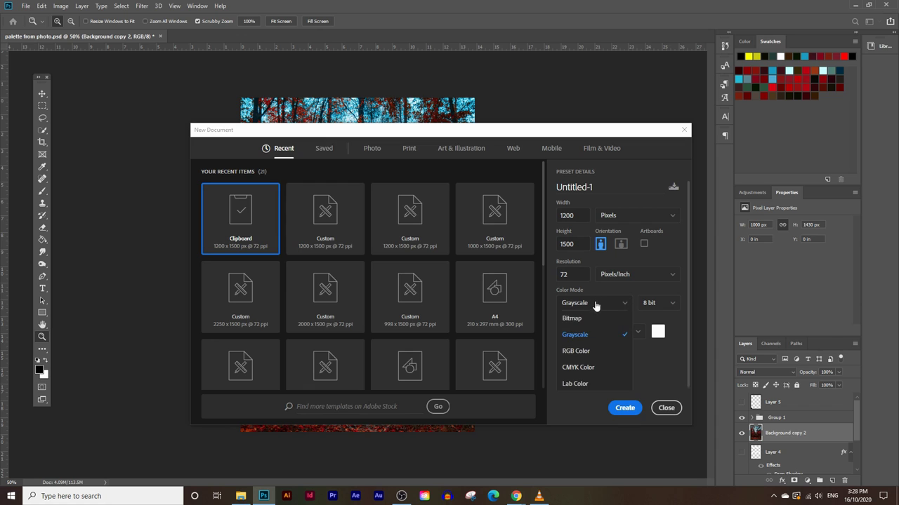
pyautogui.click(581, 352)
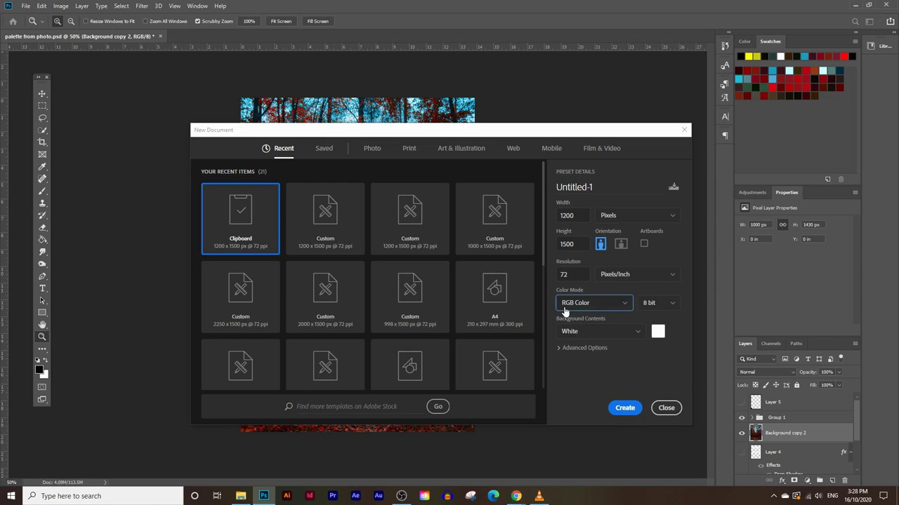
pyautogui.click(571, 310)
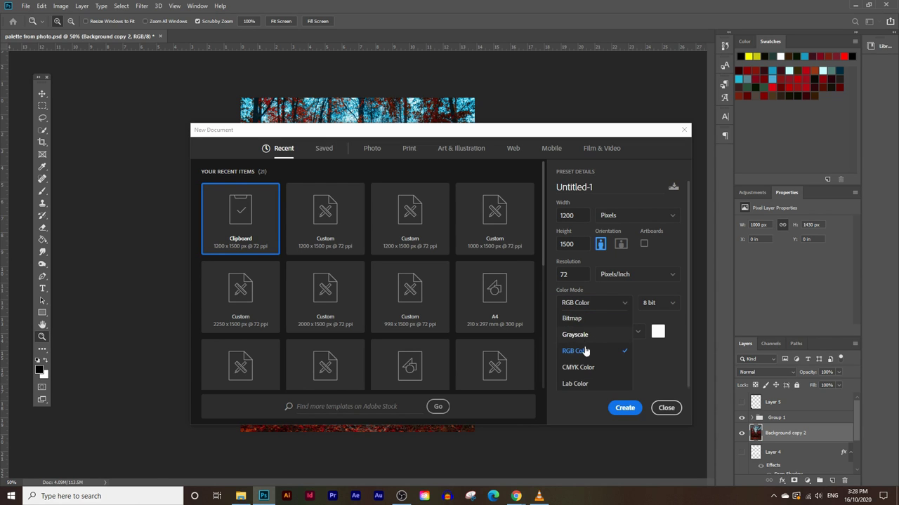
pyautogui.click(605, 353)
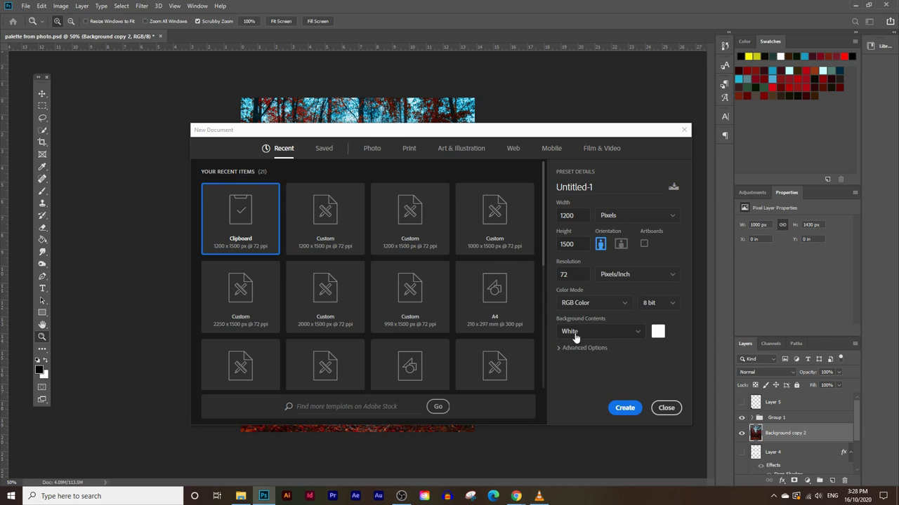
pyautogui.click(624, 408)
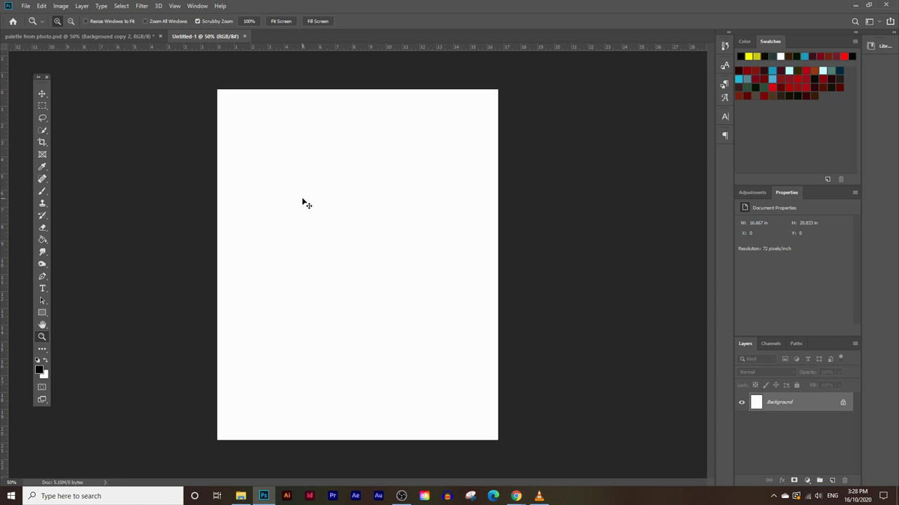
# Paste the copied portrait into the new document.
pyautogui.moveTo(303, 203); pyautogui.dragTo(305, 204)
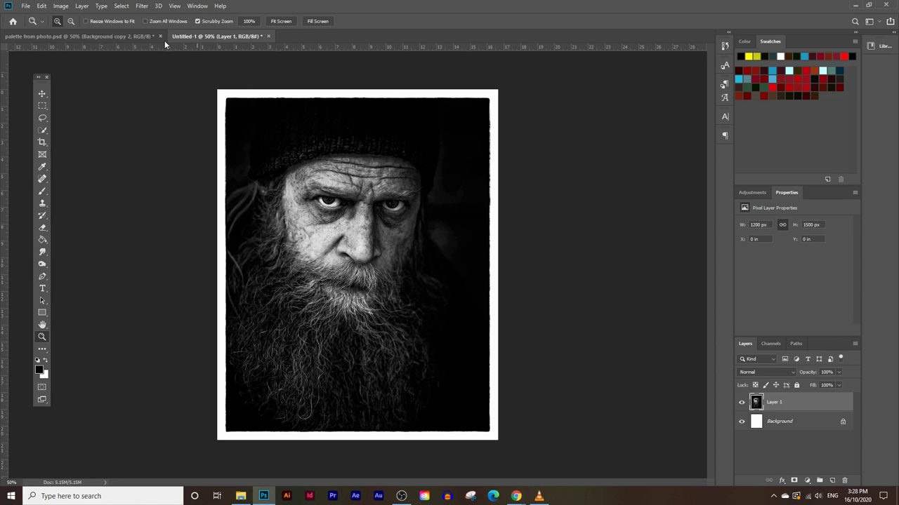
pyautogui.click(42, 6)
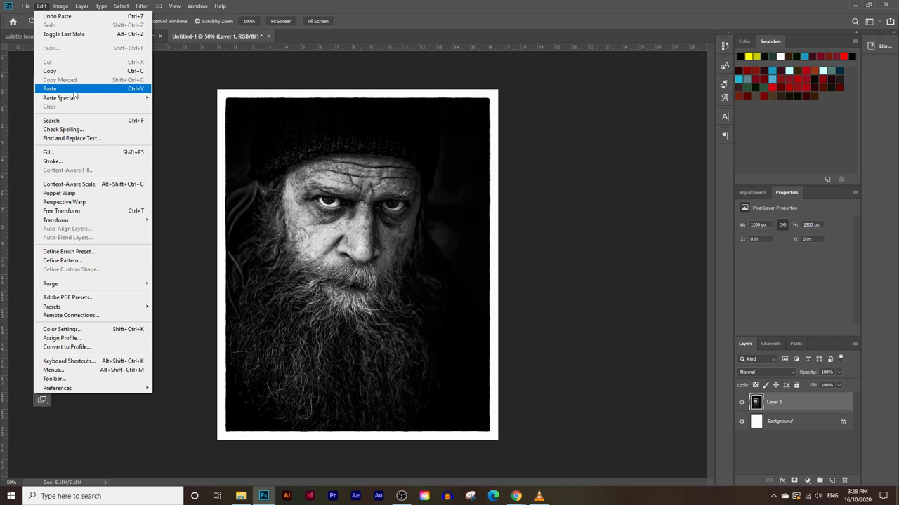
pyautogui.click(794, 432)
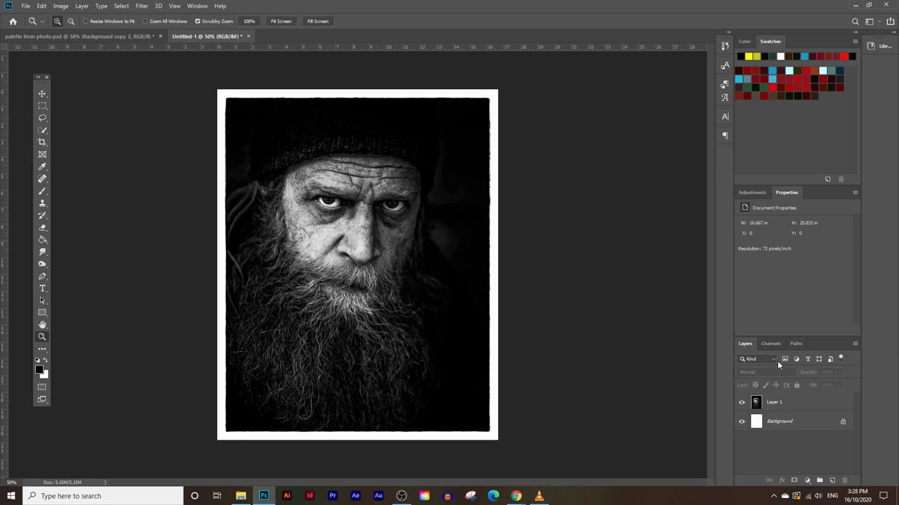
# Rename the pasted portrait layer "orginal" and duplicate it.
pyautogui.click(190, 7)
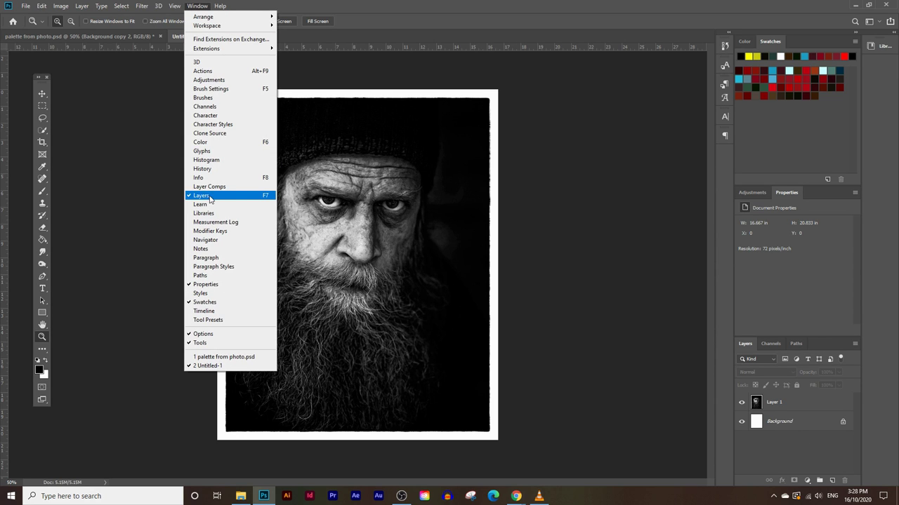
pyautogui.click(786, 406)
pyautogui.click(786, 406)
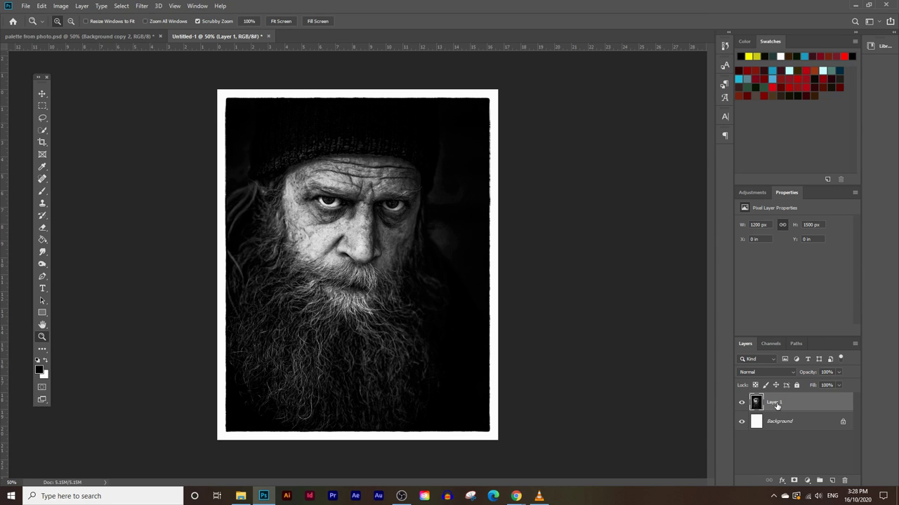
pyautogui.doubleClick(775, 403)
pyautogui.write('orginal')
pyautogui.press('Return')
pyautogui.moveTo(796, 406); pyautogui.dragTo(832, 480)
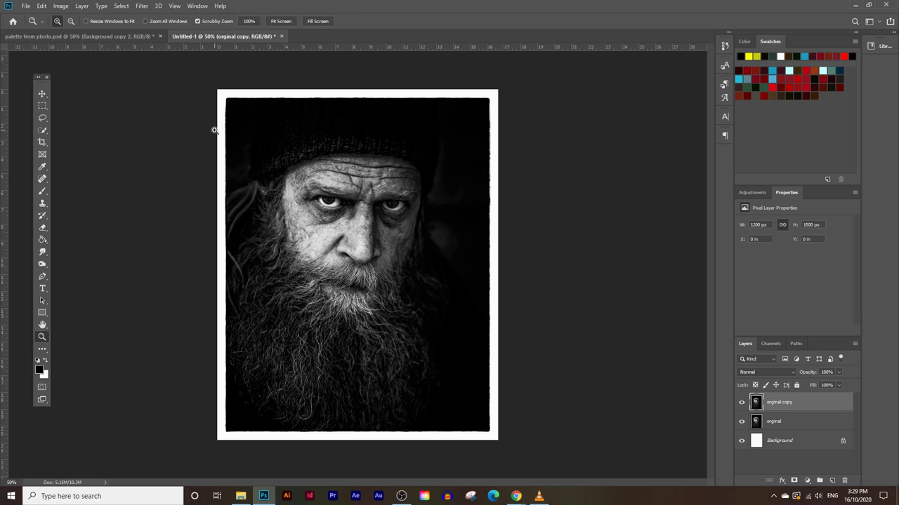
# Apply a Threshold adjustment to the duplicated portrait layer with a level of about 137.
pyautogui.click(61, 7)
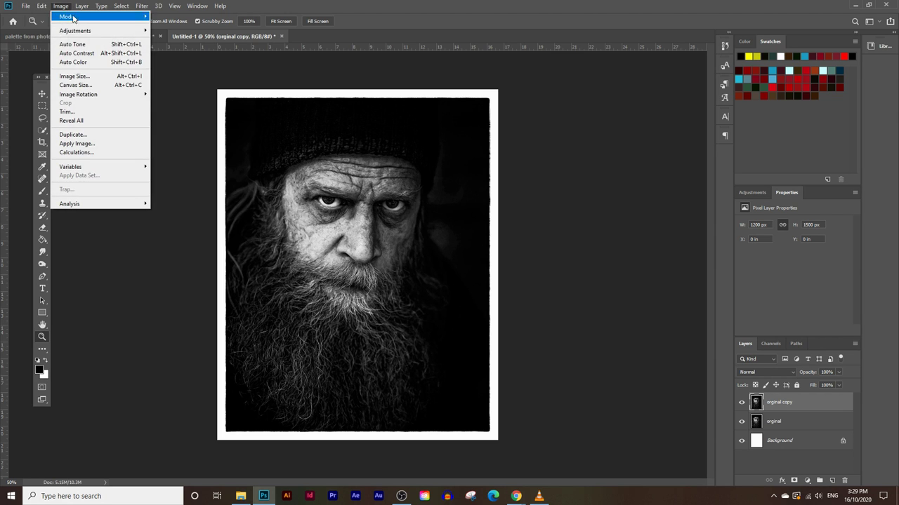
pyautogui.moveTo(74, 31)
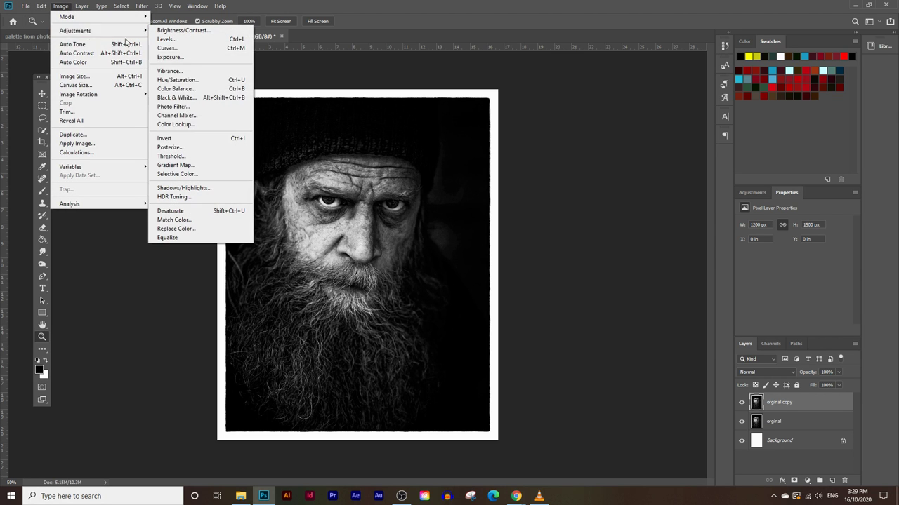
pyautogui.click(186, 156)
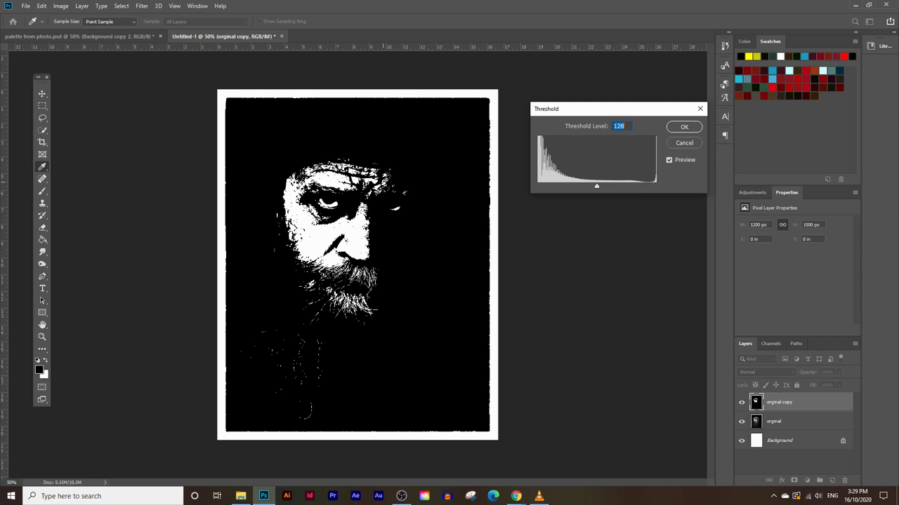
pyautogui.moveTo(596, 187)
pyautogui.mouseDown()
pyautogui.moveTo(565, 188)
pyautogui.moveTo(605, 184)
pyautogui.mouseUp()
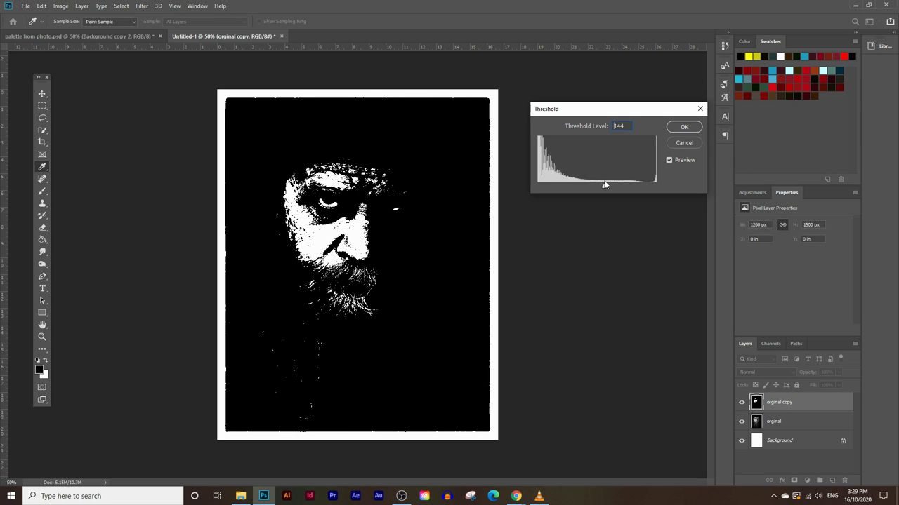
pyautogui.moveTo(604, 184); pyautogui.dragTo(600, 185)
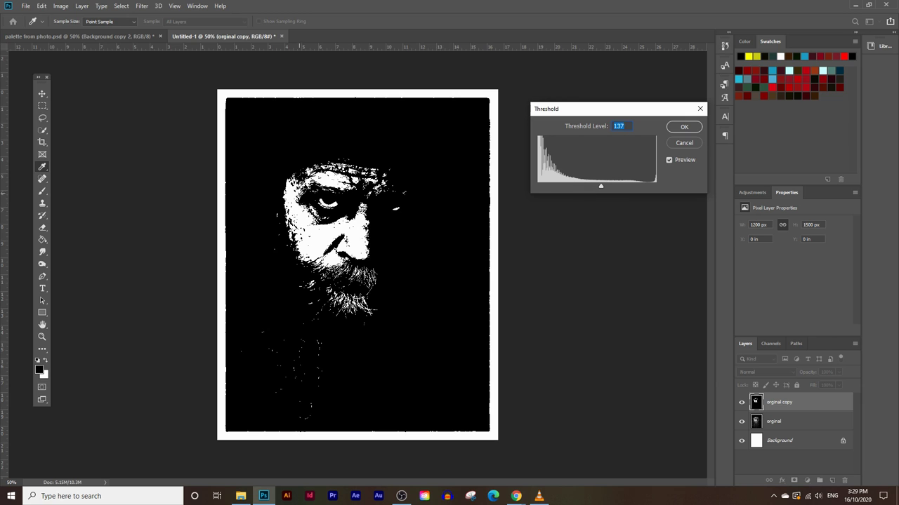
pyautogui.moveTo(603, 186); pyautogui.dragTo(602, 185)
pyautogui.click(697, 127)
# Select all white areas of the thresholded layer using the Magic Wand with Contiguous turned off.
pyautogui.press('z')
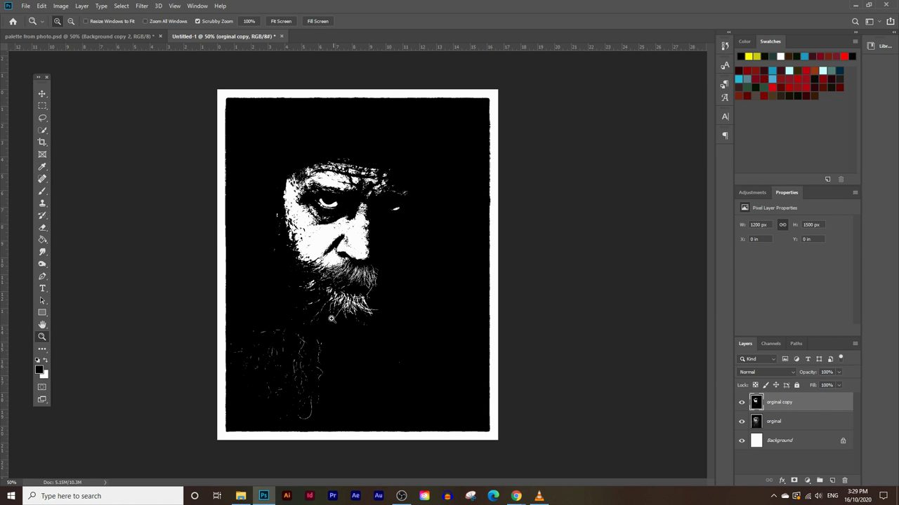
pyautogui.click(41, 132)
pyautogui.click(41, 132)
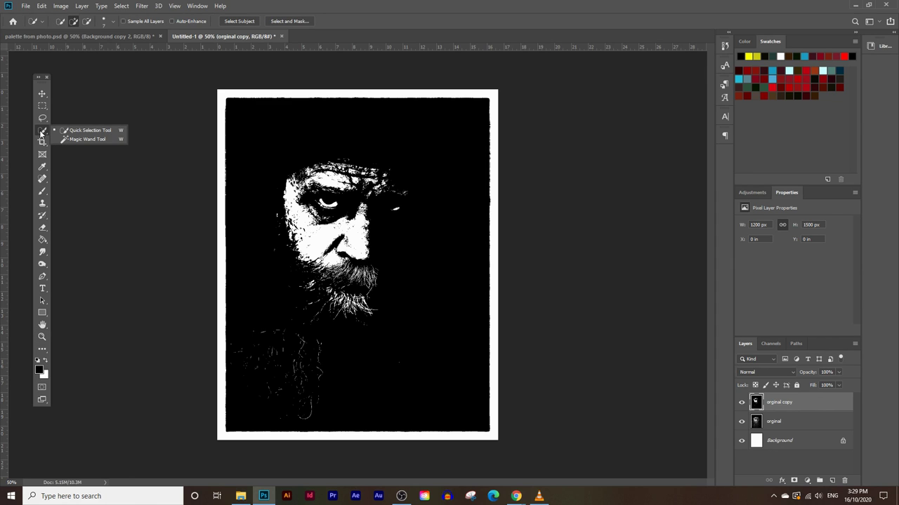
pyautogui.click(89, 140)
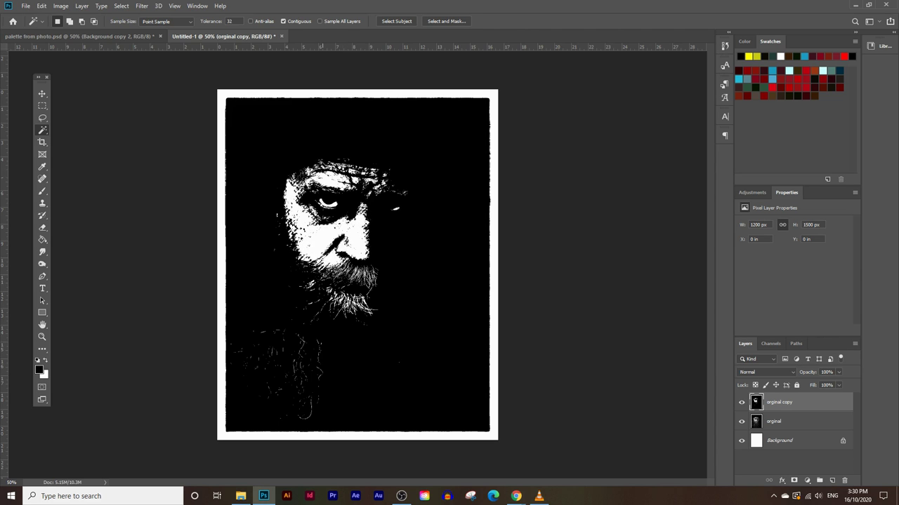
pyautogui.click(283, 22)
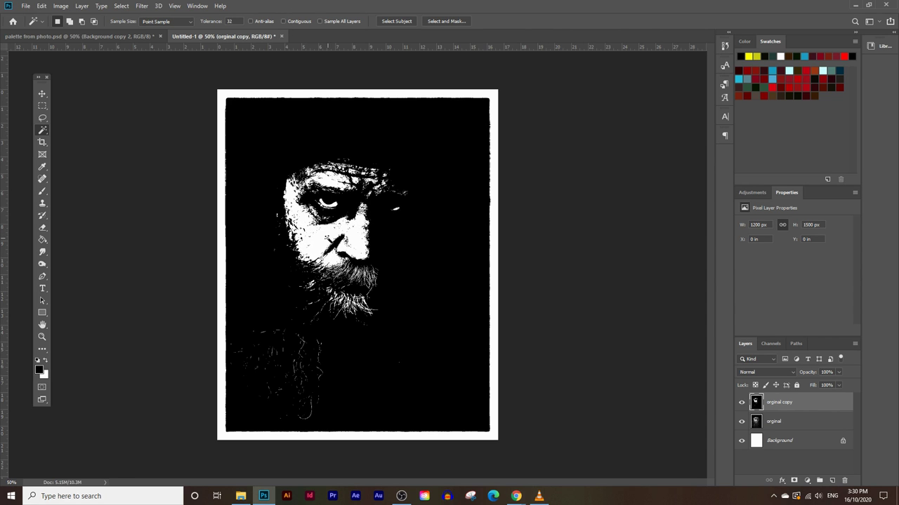
pyautogui.click(317, 113)
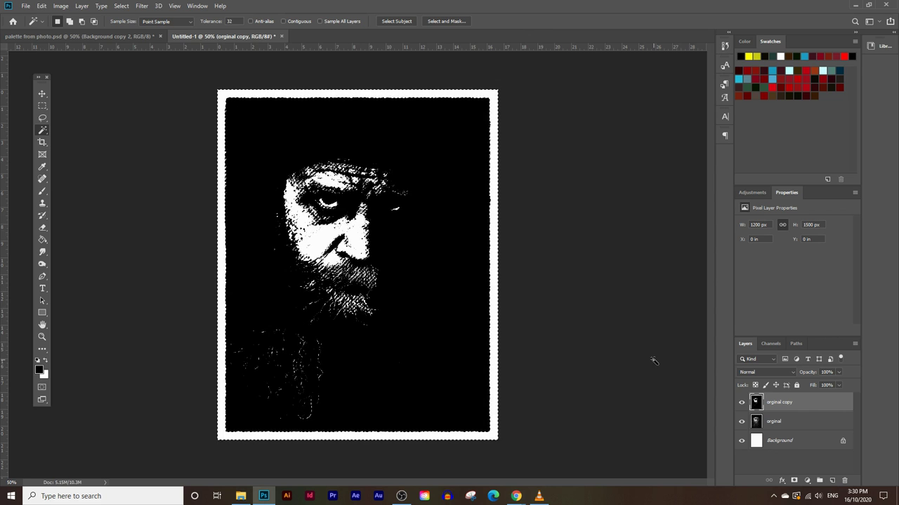
# Hide the thresholded "orginal copy" layer and add a new empty layer above it, keeping the selection.
pyautogui.click(741, 403)
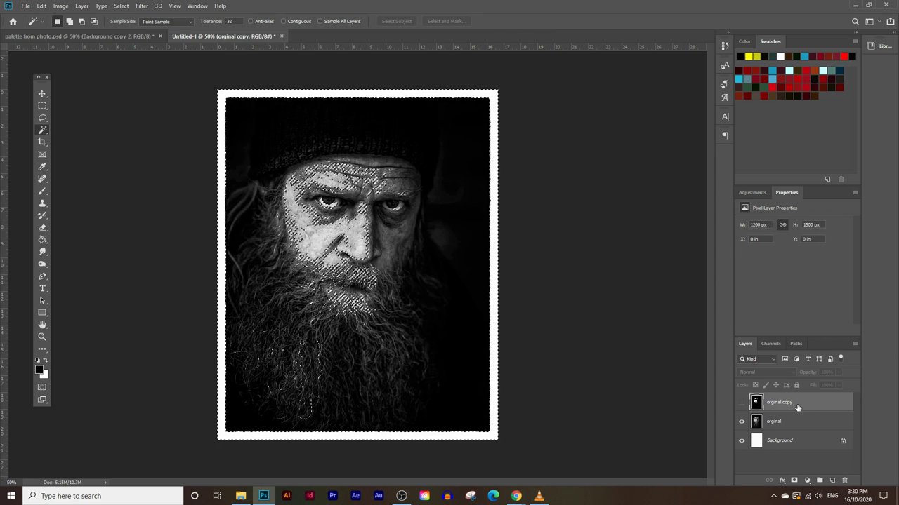
pyautogui.click(832, 481)
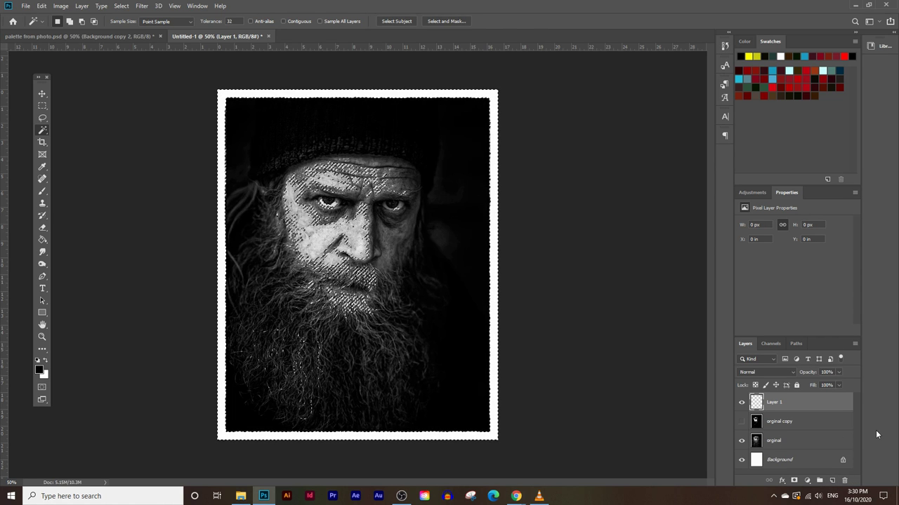
# In the forest palette document, set the foreground colour to the very dark maroon swatch #2a0202 over the red foliage.
pyautogui.click(112, 37)
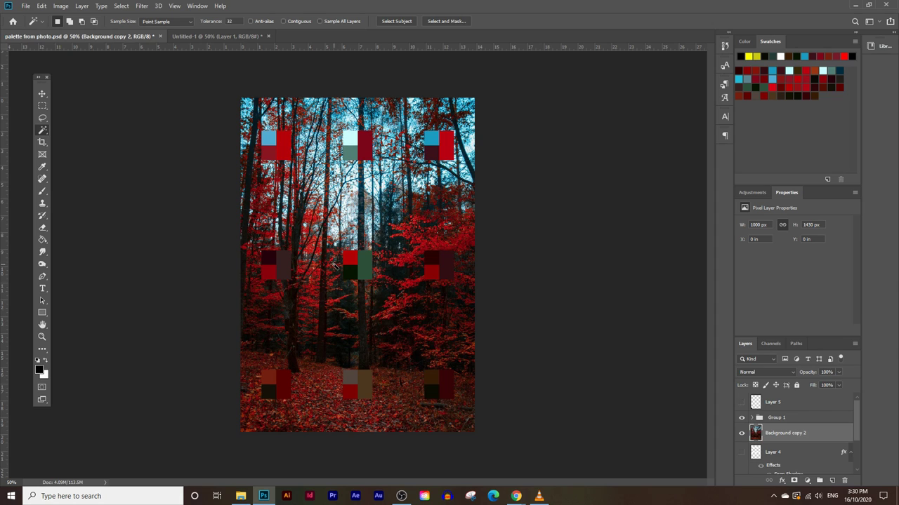
pyautogui.click(42, 337)
pyautogui.click(273, 262)
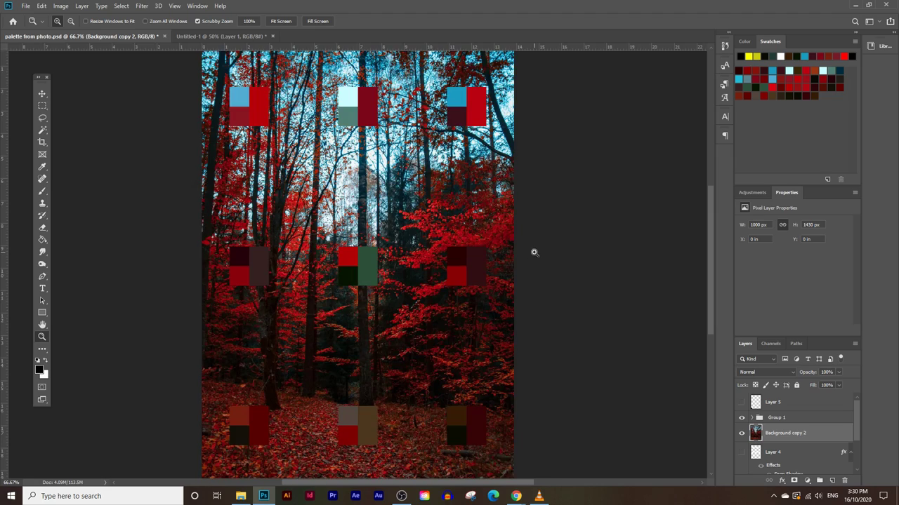
pyautogui.click(534, 252)
pyautogui.scroll(-2, 421, 246)
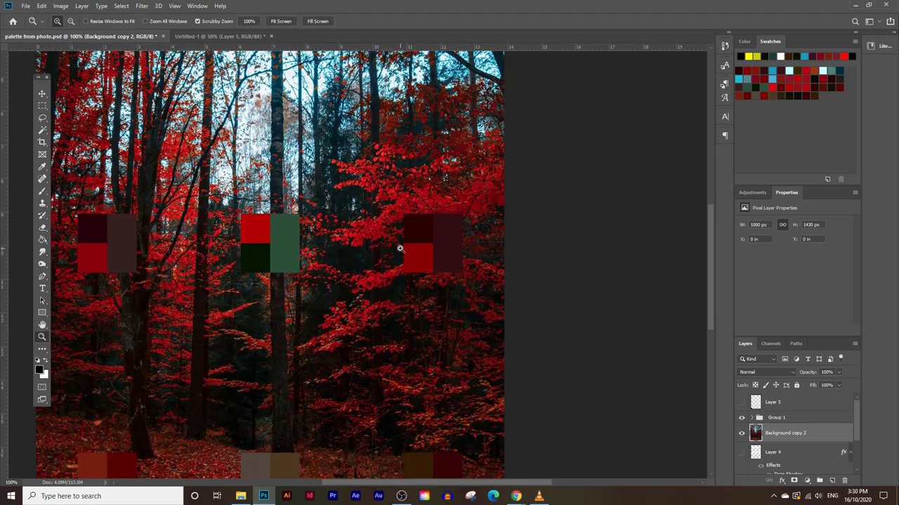
pyautogui.click(39, 371)
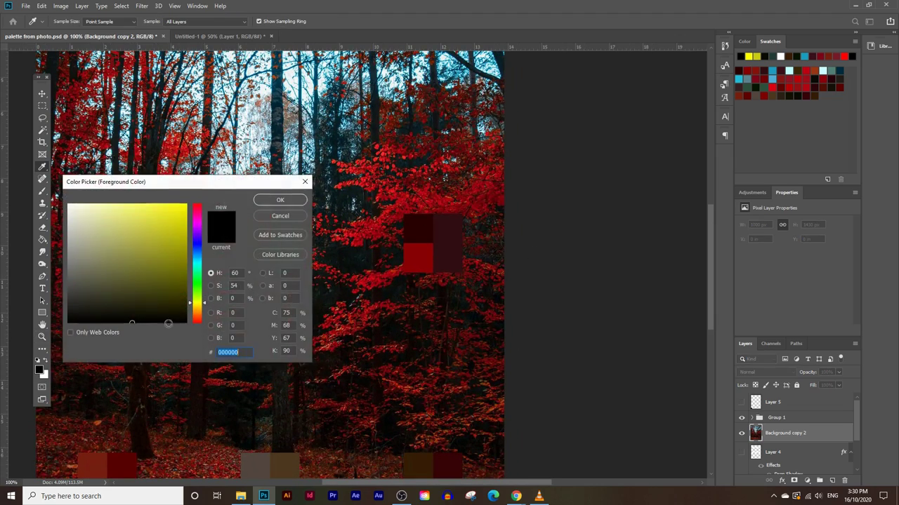
pyautogui.click(424, 226)
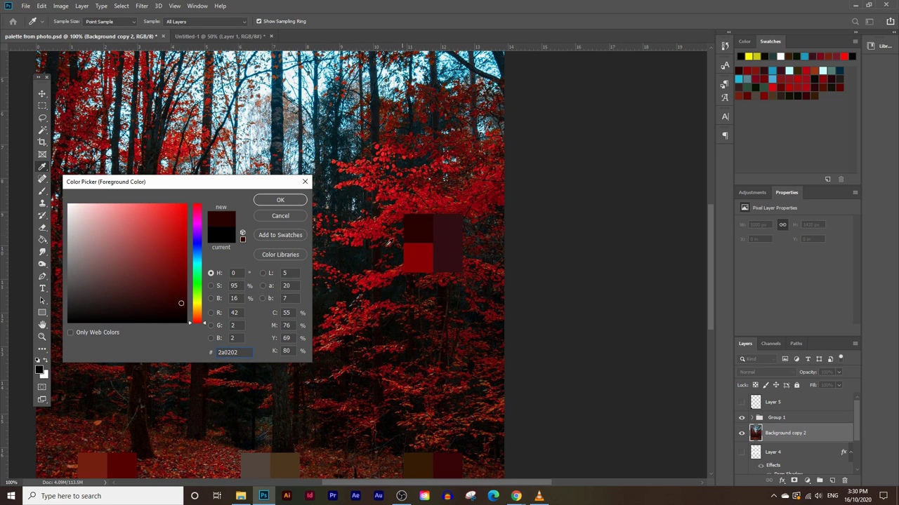
pyautogui.click(279, 201)
# Return to the portrait document and rename the new empty layer "dark maroon".
pyautogui.click(216, 37)
pyautogui.press('z')
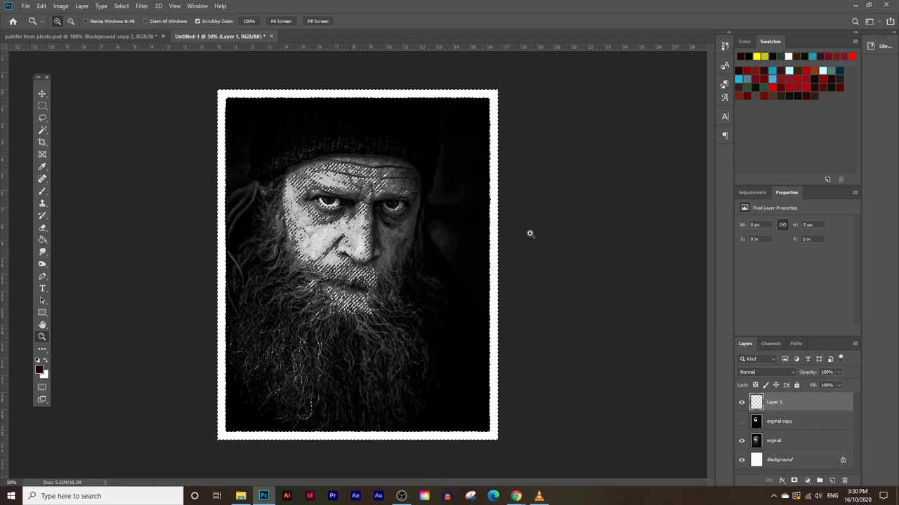
pyautogui.doubleClick(773, 403)
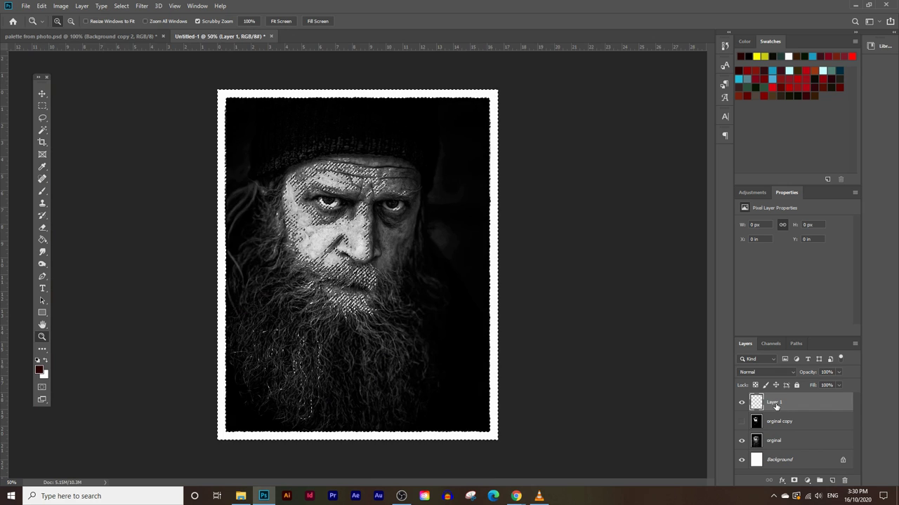
pyautogui.write('dark m')
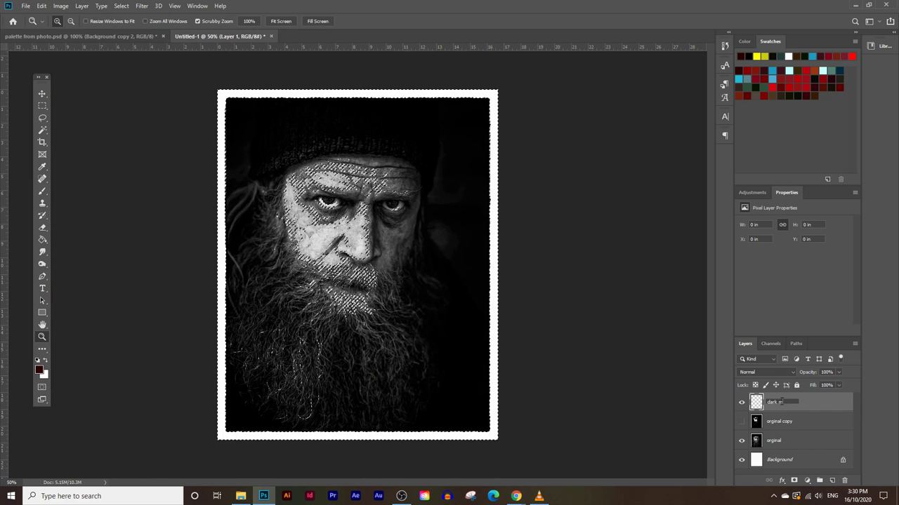
pyautogui.write('anoon')
pyautogui.press('Return')
# Fill the selection on the "dark maroon" layer with the foreground colour using the Paint Bucket, and deselect.
pyautogui.click(42, 240)
pyautogui.click(341, 240)
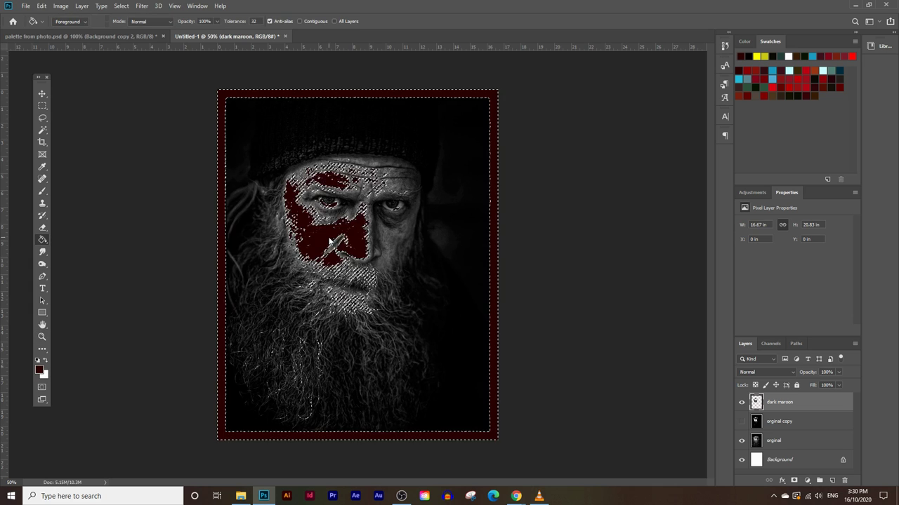
pyautogui.hotkey('ctrl', 'd')
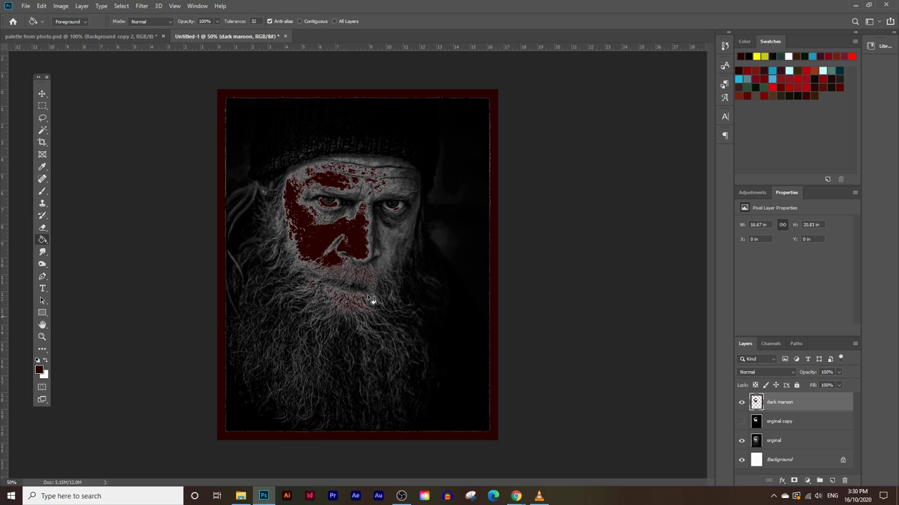
# Duplicate the "orginal" portrait layer and hide the source layer.
pyautogui.click(801, 427)
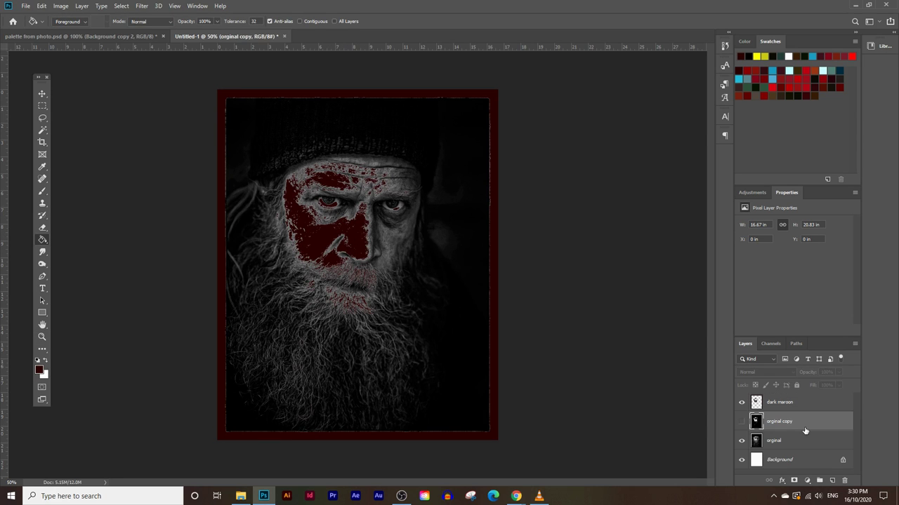
pyautogui.click(805, 441)
pyautogui.moveTo(796, 441); pyautogui.dragTo(832, 481)
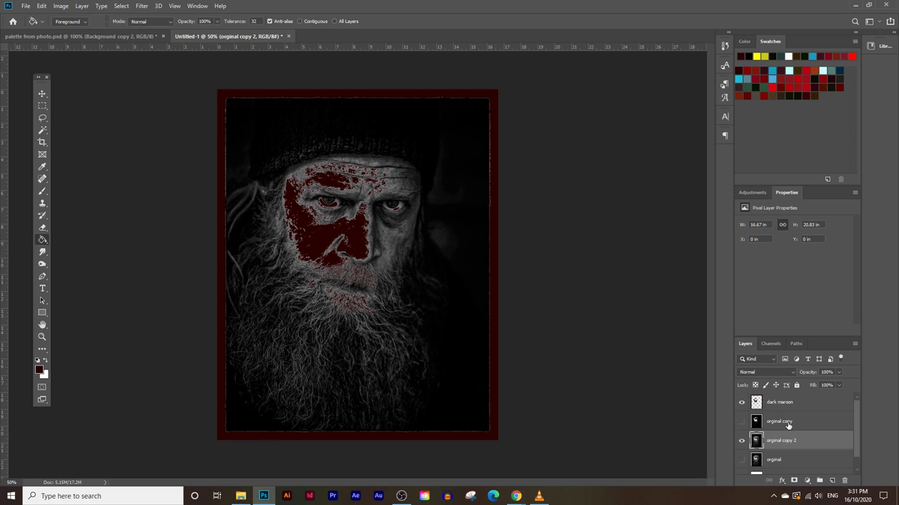
pyautogui.scroll(-1, 787, 423)
# Apply a Threshold adjustment with a level of 67 to the "orginal copy 2" layer.
pyautogui.click(60, 6)
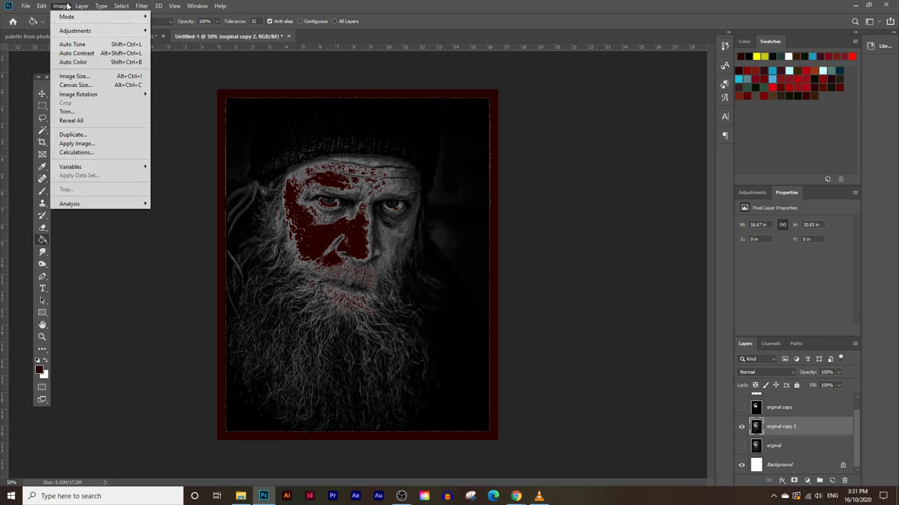
pyautogui.moveTo(77, 31)
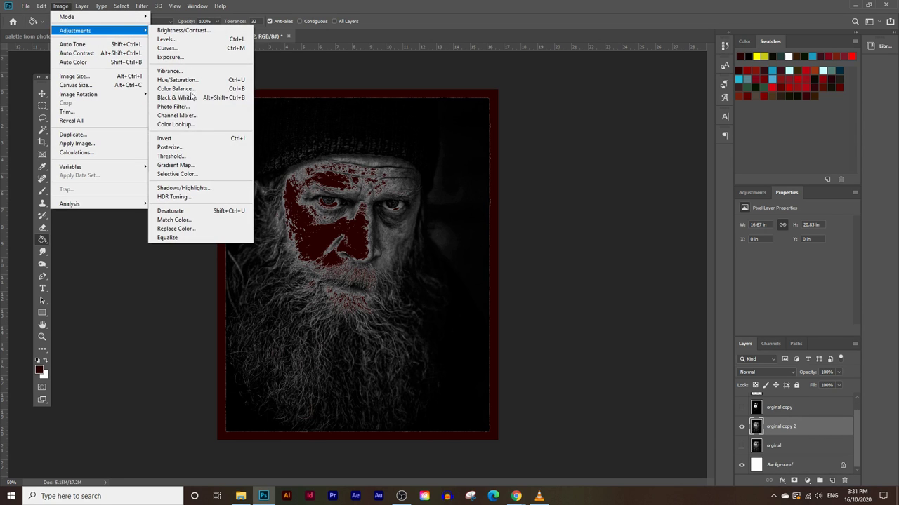
pyautogui.click(189, 158)
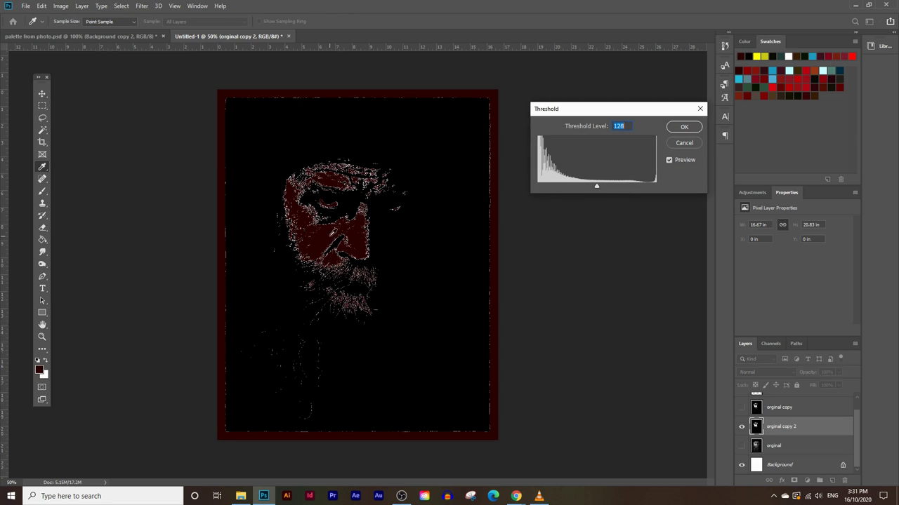
pyautogui.moveTo(596, 187); pyautogui.dragTo(568, 188)
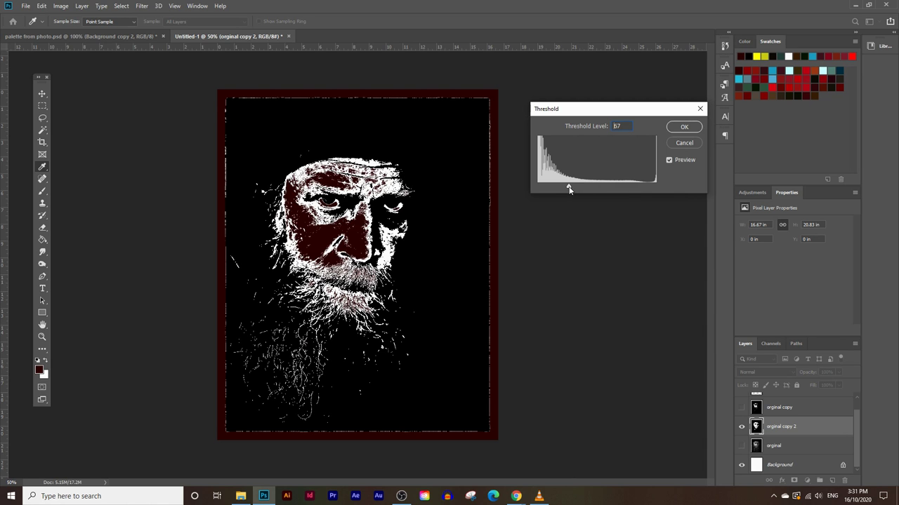
pyautogui.click(686, 127)
pyautogui.press('g')
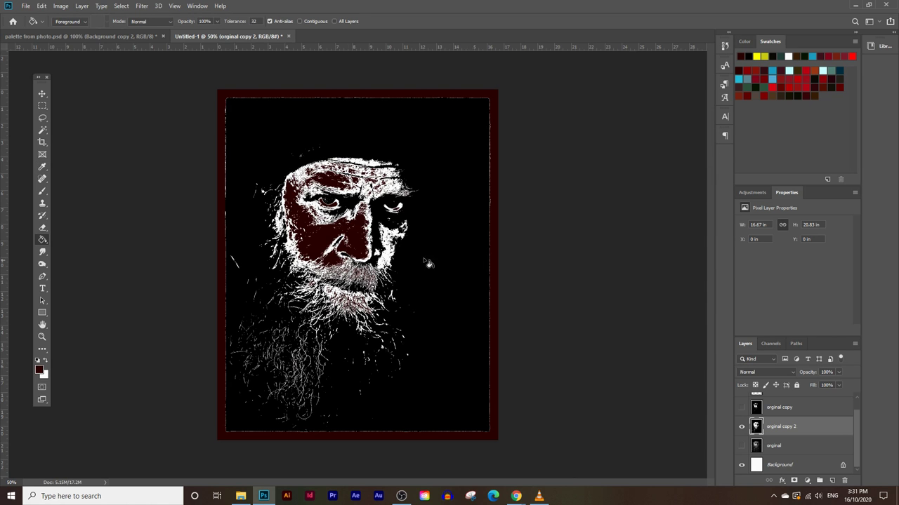
# Select all white areas of "orginal copy 2" with the Magic Wand and hide that layer.
pyautogui.click(42, 131)
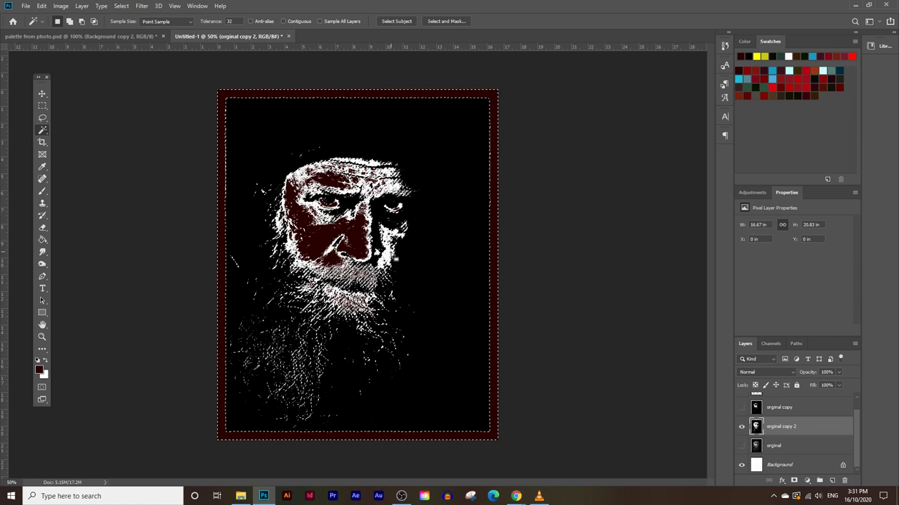
pyautogui.click(741, 427)
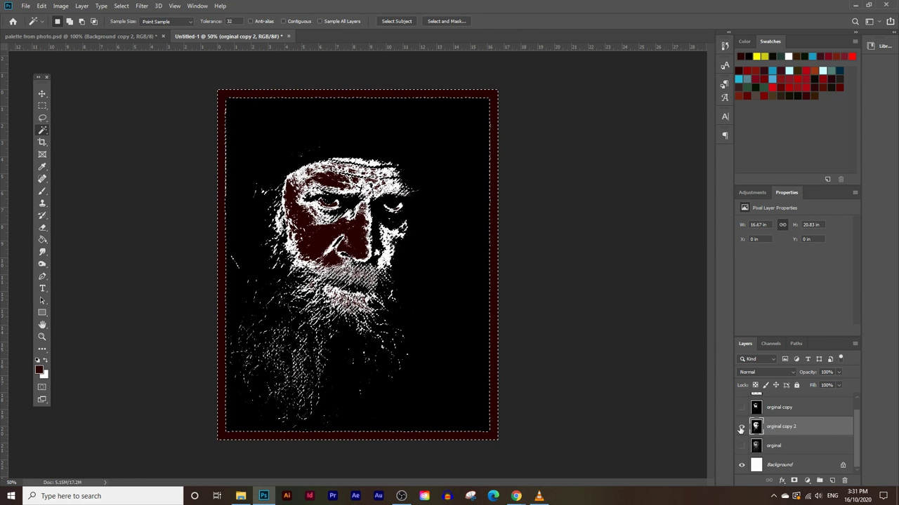
# Add a new empty layer directly below "dark maroon", keeping the selection.
pyautogui.scroll(1, 809, 419)
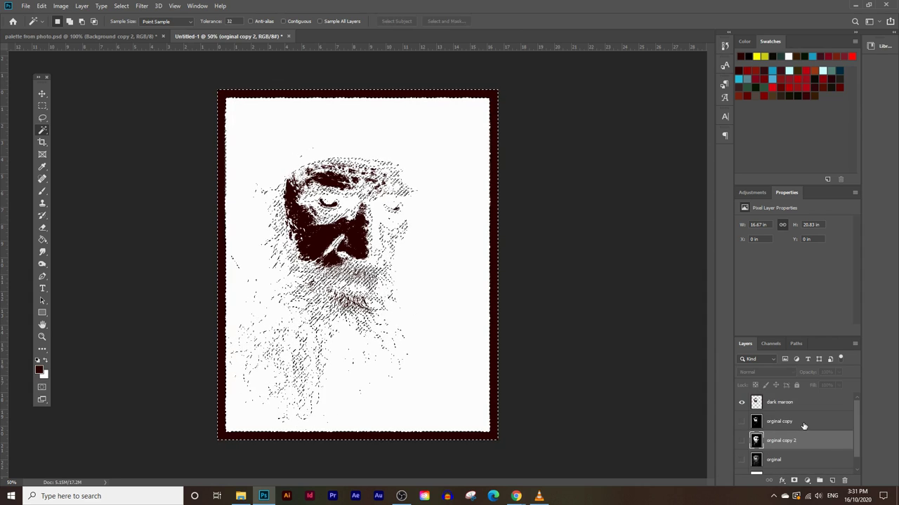
pyautogui.click(803, 423)
pyautogui.click(807, 403)
pyautogui.click(807, 420)
pyautogui.click(833, 481)
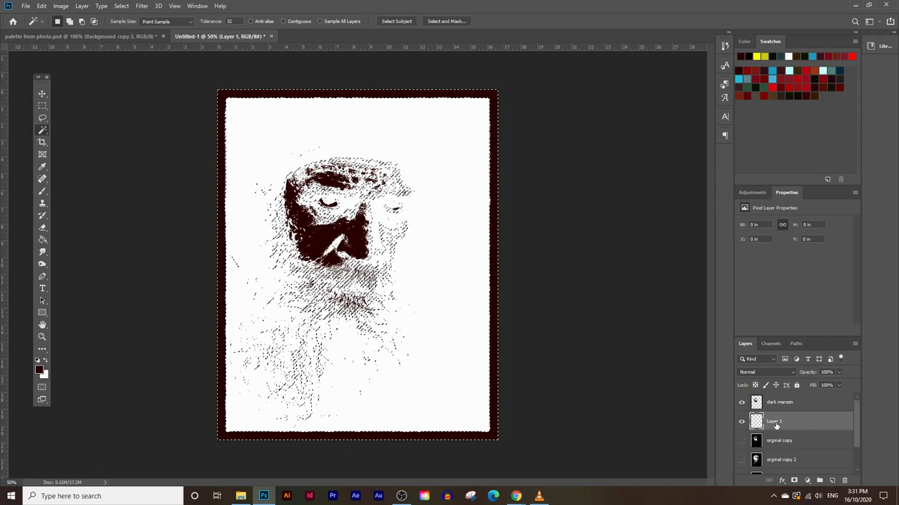
# Sample the dark purplish-red swatch #320f15 from the forest palette as foreground colour and return to the portrait document.
pyautogui.click(105, 36)
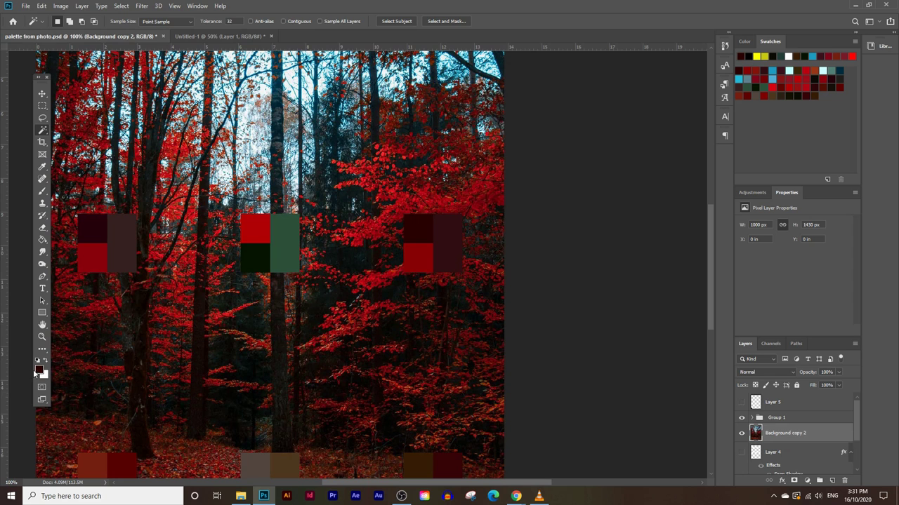
pyautogui.click(37, 370)
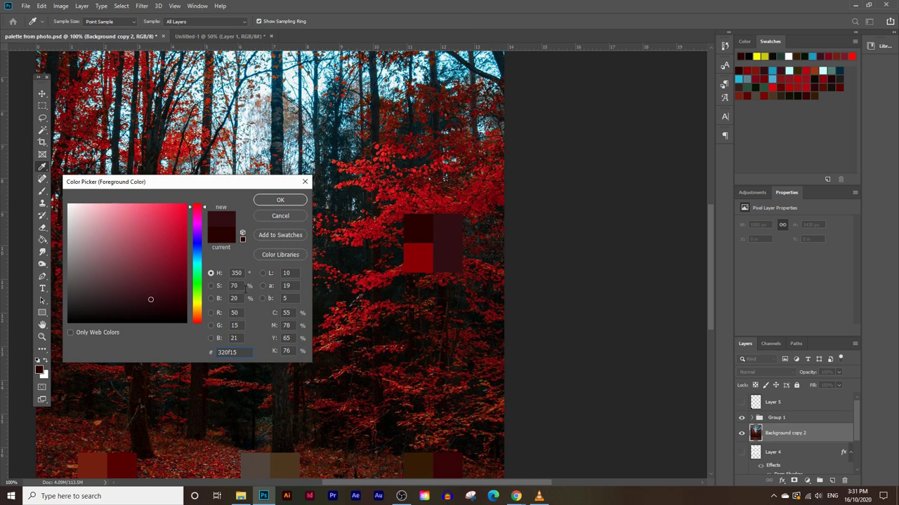
pyautogui.click(280, 200)
pyautogui.click(210, 35)
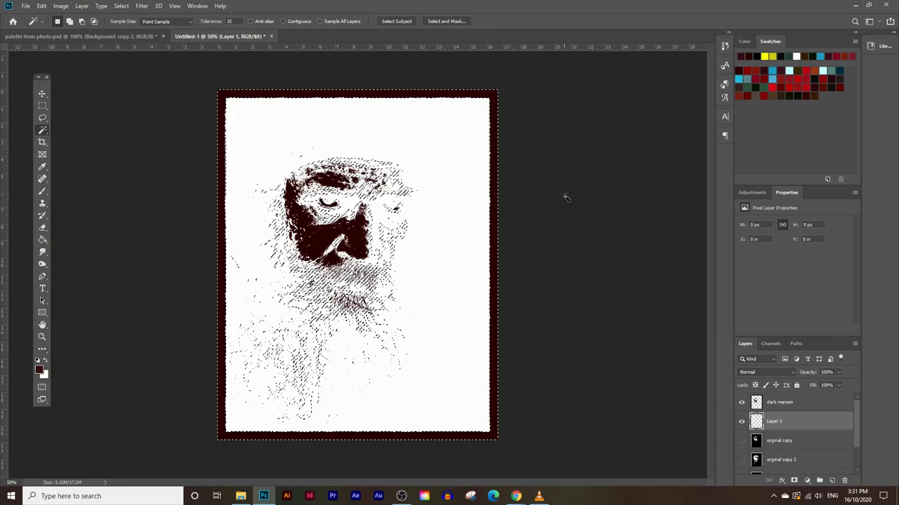
# Try filling the selection on the new layer with the dark purplish red and inspect the face up close.
pyautogui.click(42, 240)
pyautogui.click(328, 226)
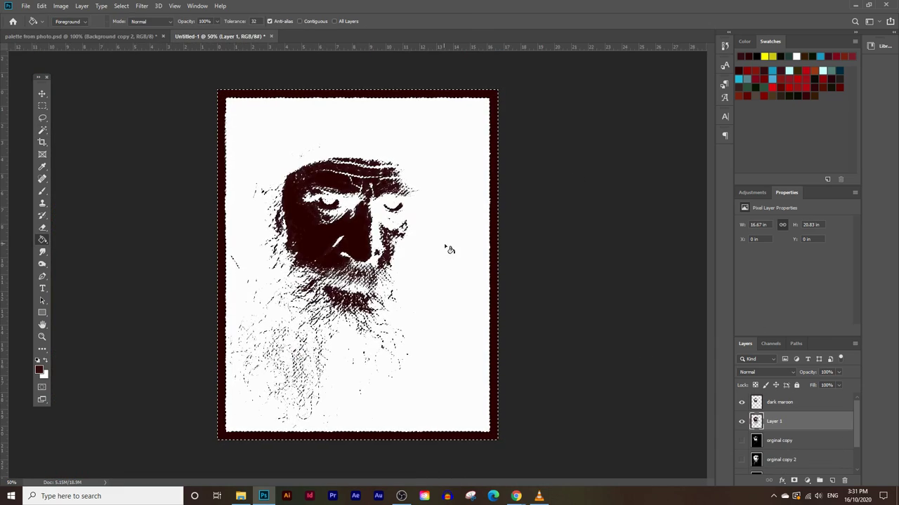
pyautogui.click(42, 336)
pyautogui.click(351, 196)
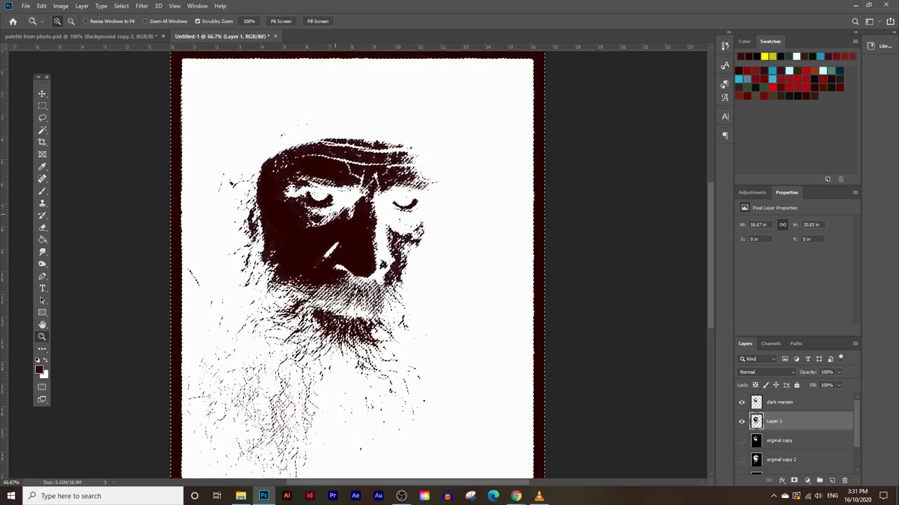
pyautogui.click(355, 186)
pyautogui.keyDown('alt'); pyautogui.click(357, 184); pyautogui.keyUp('alt')
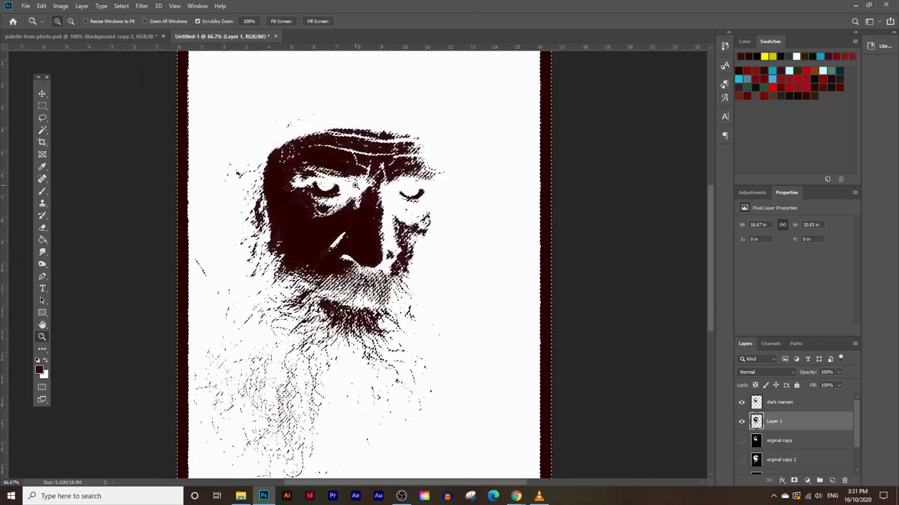
# Set the foreground colour to the palette's brighter red swatch #890005 and return to the portrait document.
pyautogui.click(115, 37)
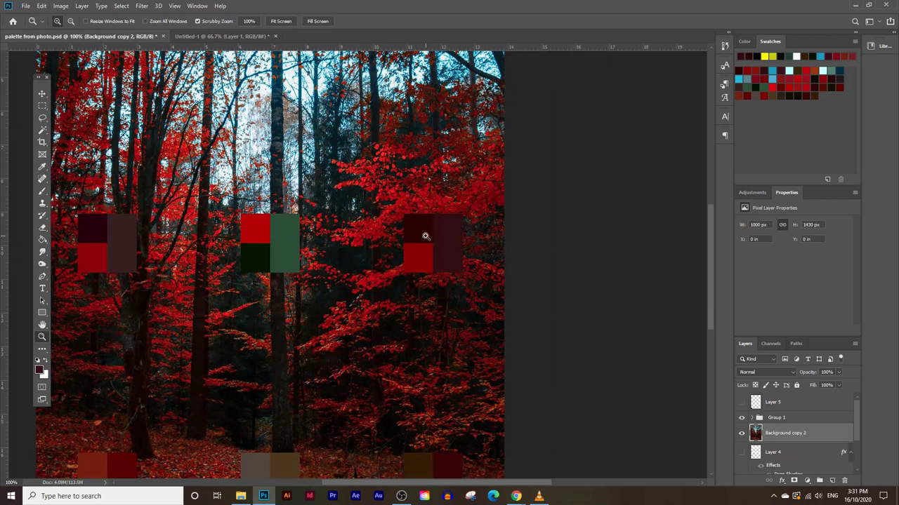
pyautogui.click(40, 369)
pyautogui.click(421, 250)
pyautogui.click(302, 202)
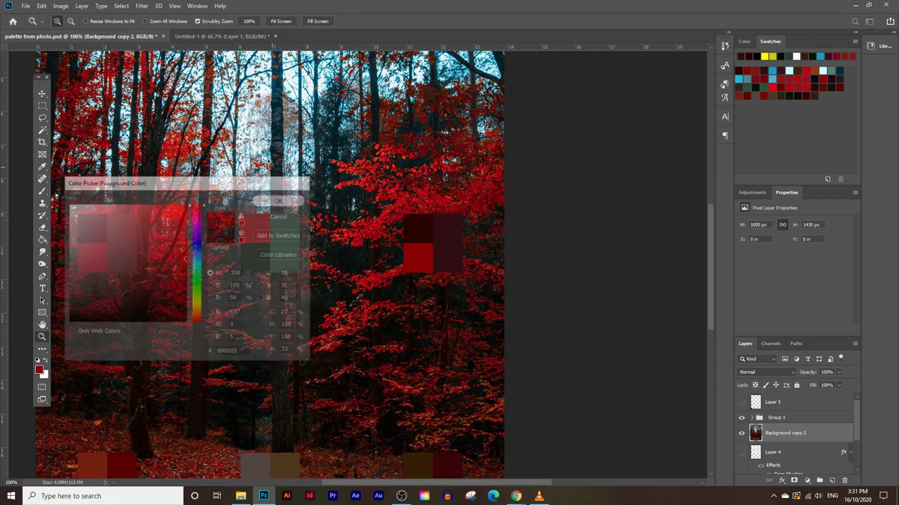
pyautogui.click(221, 36)
# Fill the selection on the layer below "dark maroon" with the sampled red, and deselect.
pyautogui.click(42, 239)
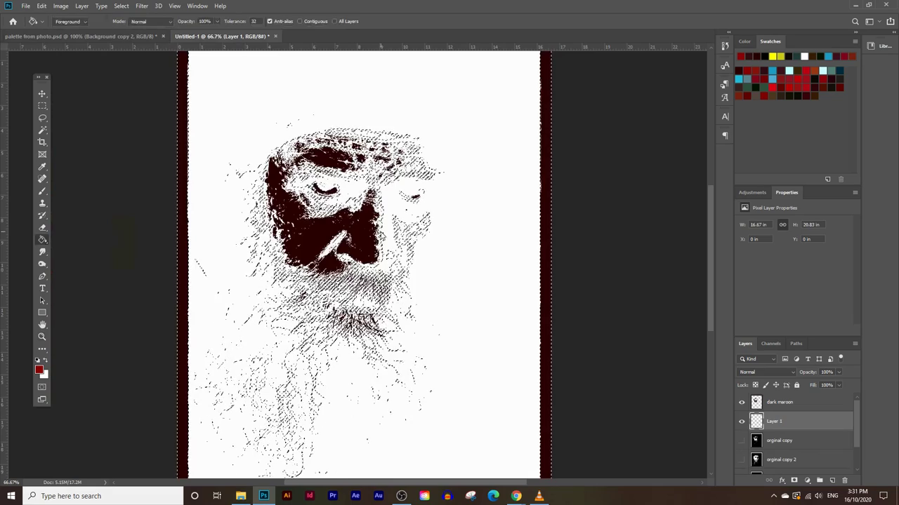
pyautogui.click(334, 264)
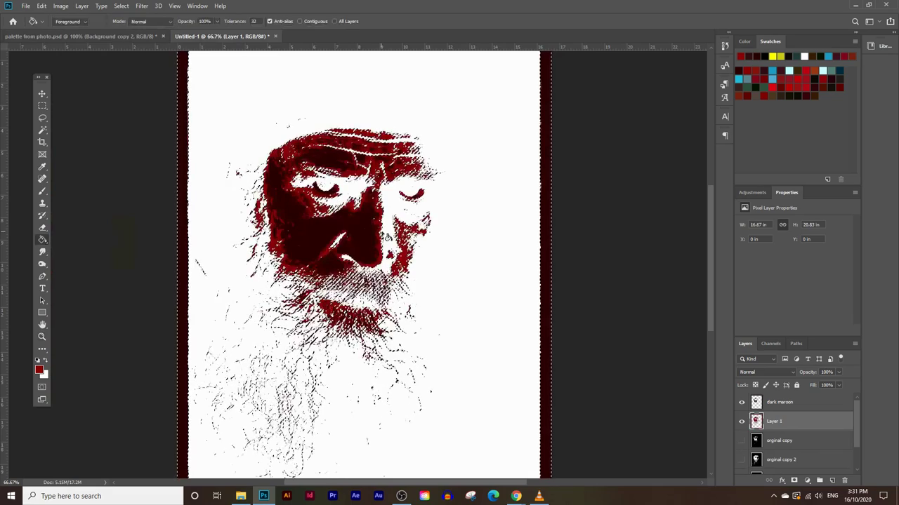
pyautogui.click(42, 336)
pyautogui.moveTo(369, 276); pyautogui.dragTo(349, 276)
pyautogui.hotkey('ctrl', '-')
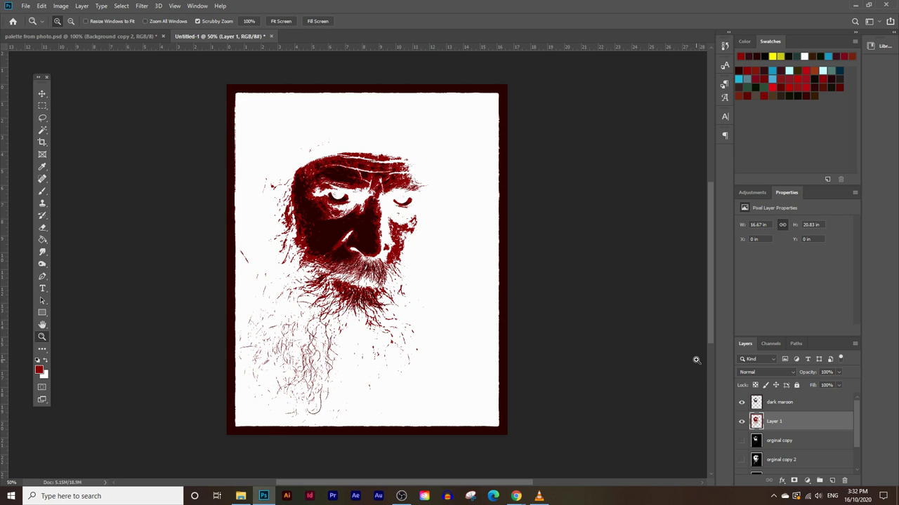
# Duplicate the hidden "orginal" portrait layer for a third threshold version.
pyautogui.scroll(-2, 800, 465)
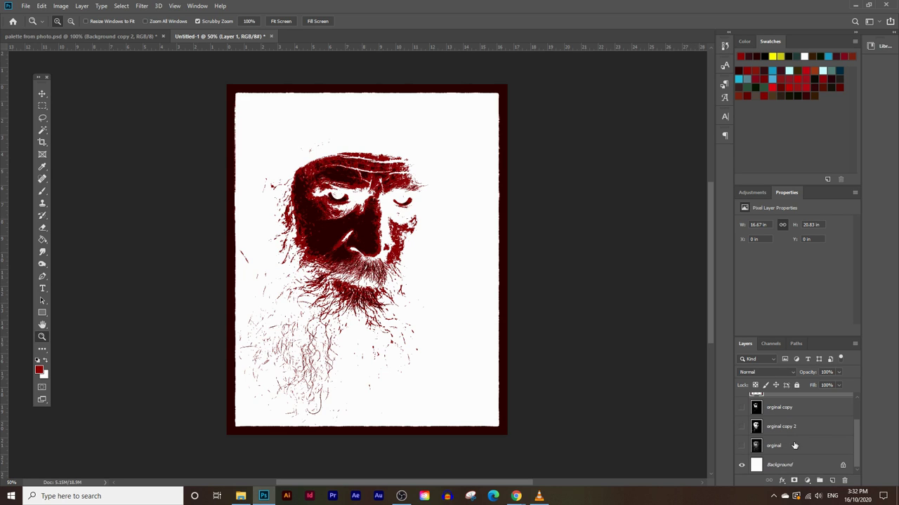
pyautogui.moveTo(799, 452); pyautogui.dragTo(832, 480)
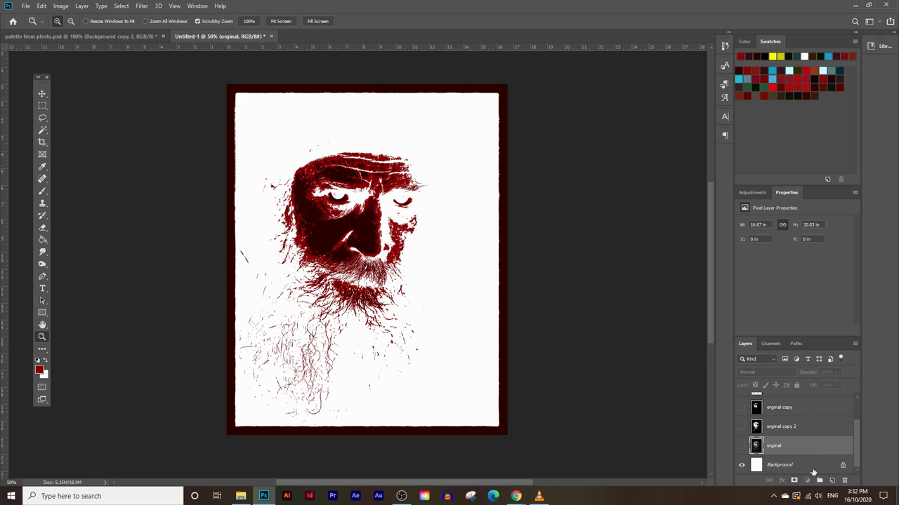
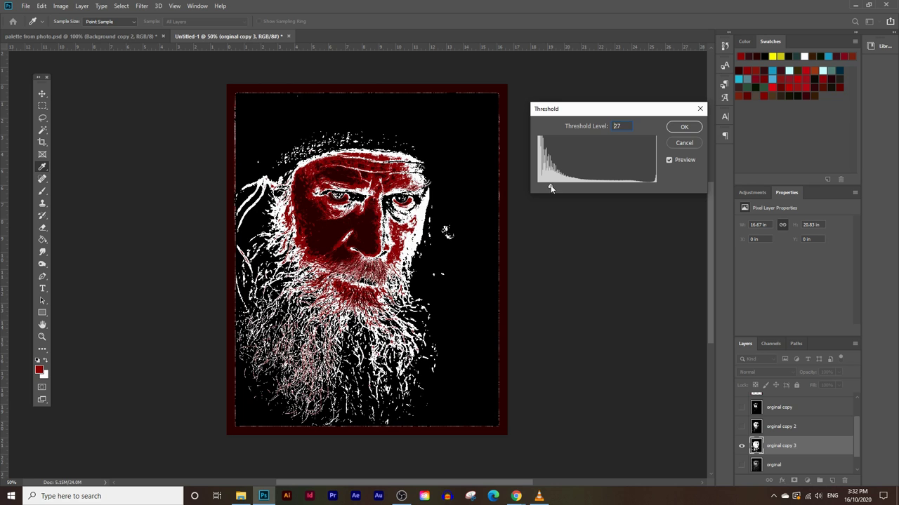
# Apply the Threshold adjustment to "orginal copy 3" at a low level, select its white areas and hide that layer.
pyautogui.press('z')
pyautogui.click(684, 127)
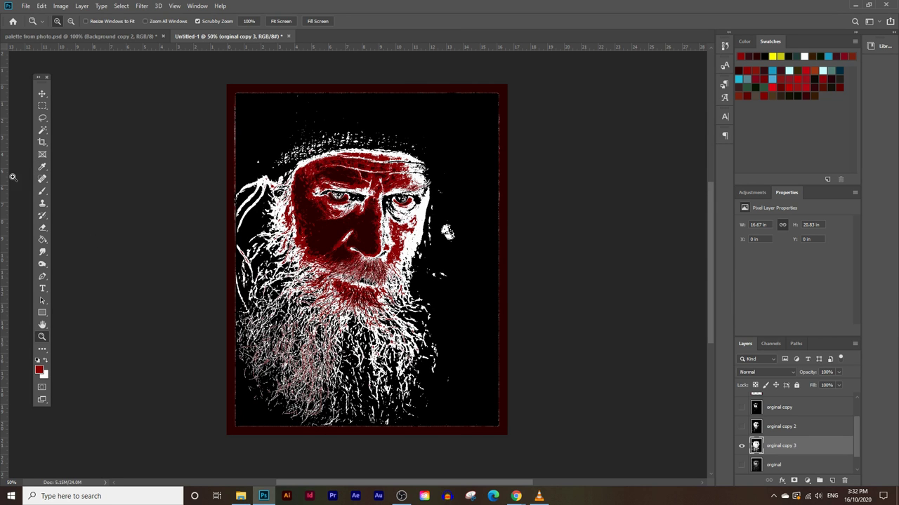
pyautogui.click(41, 132)
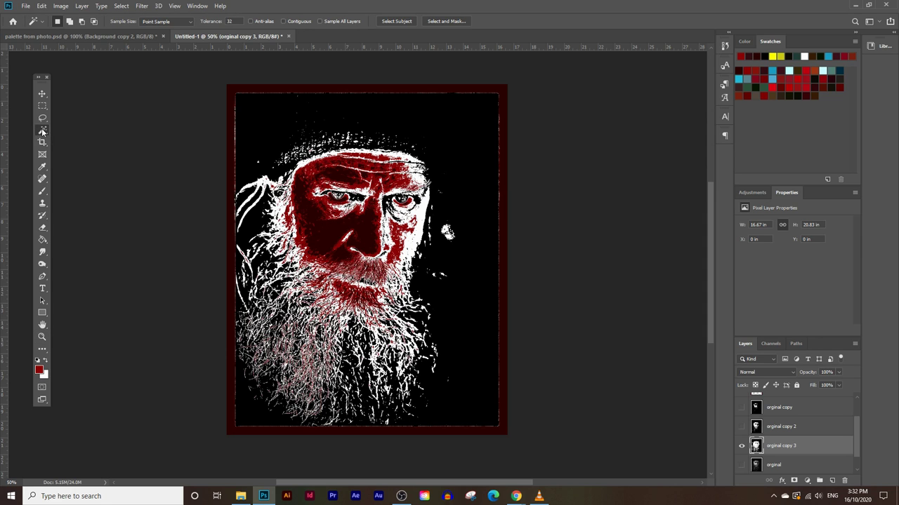
pyautogui.keyDown('ctrl'); pyautogui.click(755, 445); pyautogui.keyUp('ctrl')
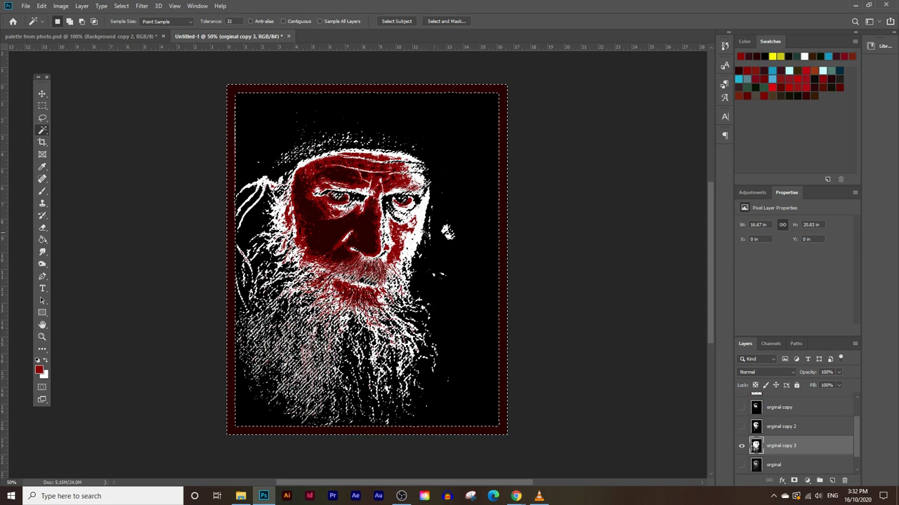
pyautogui.hotkey('ctrl', 'i')
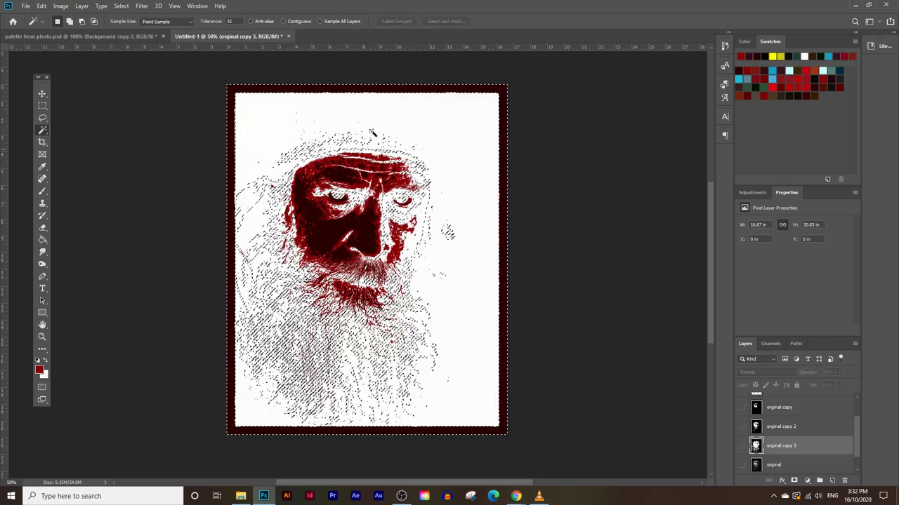
# Set the foreground colour to the reddish-brown swatch #762011 from the lower part of the forest palette document.
pyautogui.click(141, 36)
pyautogui.scroll(-2, 327, 356)
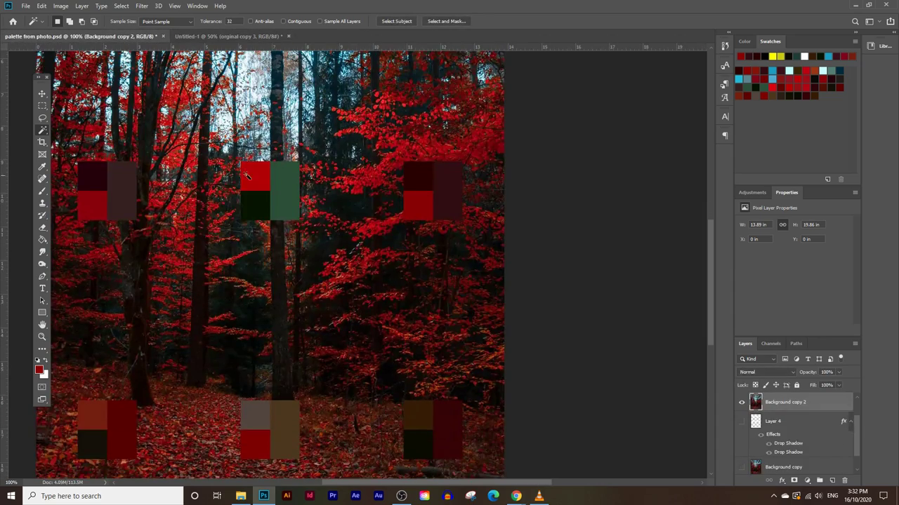
pyautogui.scroll(6, 248, 175)
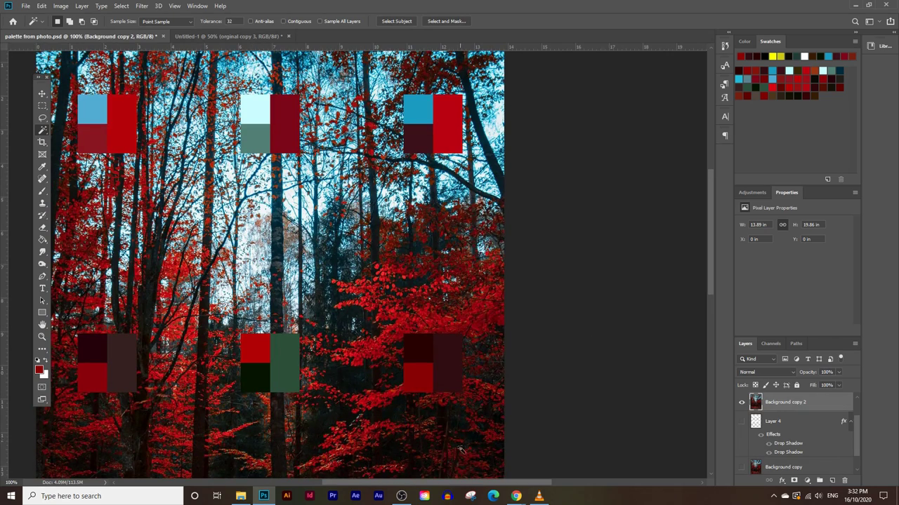
pyautogui.moveTo(475, 484); pyautogui.dragTo(416, 484)
pyautogui.scroll(1, 400, 263)
pyautogui.scroll(-2, 400, 264)
pyautogui.scroll(-5, 379, 236)
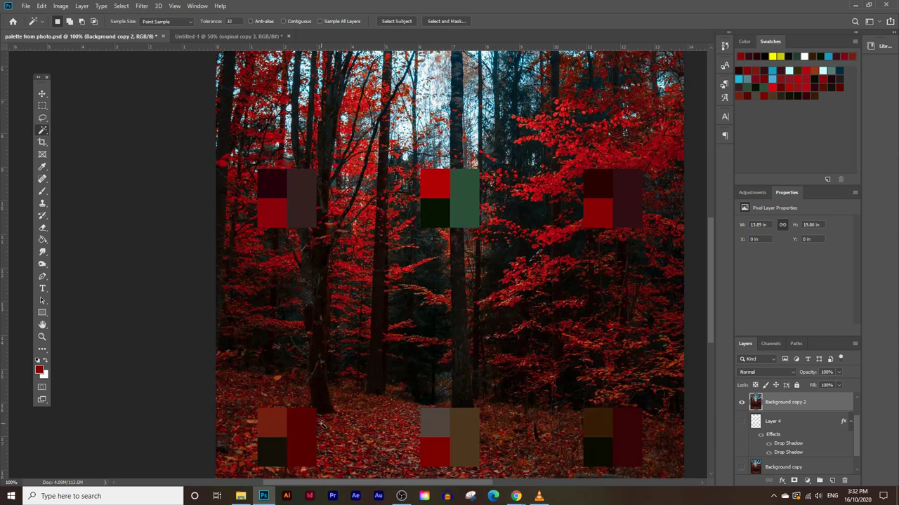
pyautogui.scroll(-1, 266, 384)
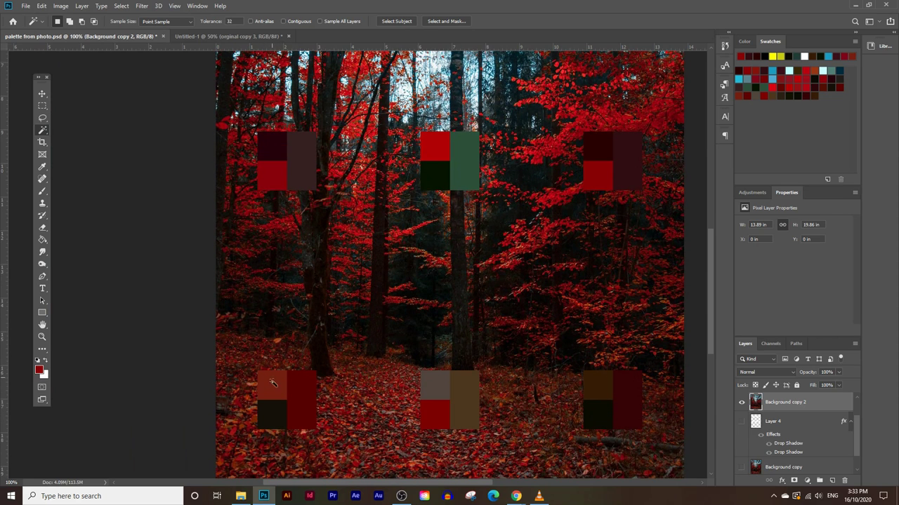
pyautogui.click(40, 371)
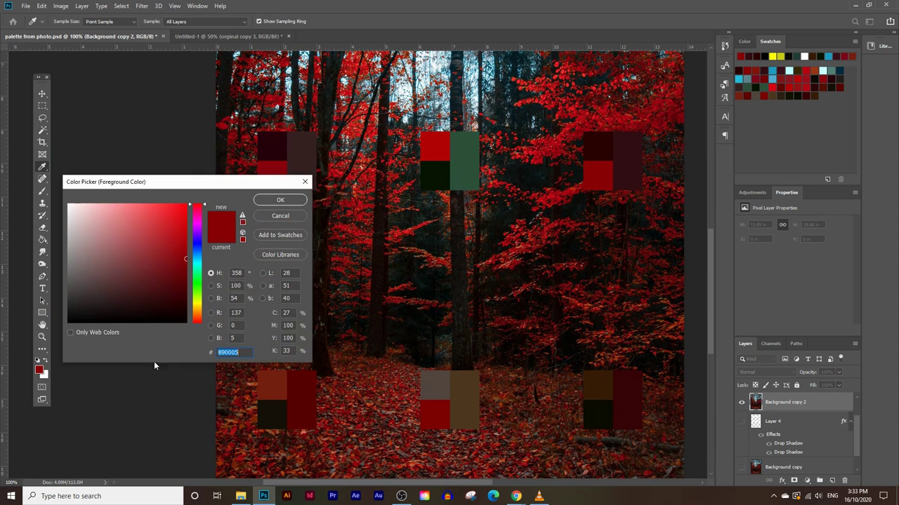
pyautogui.click(273, 378)
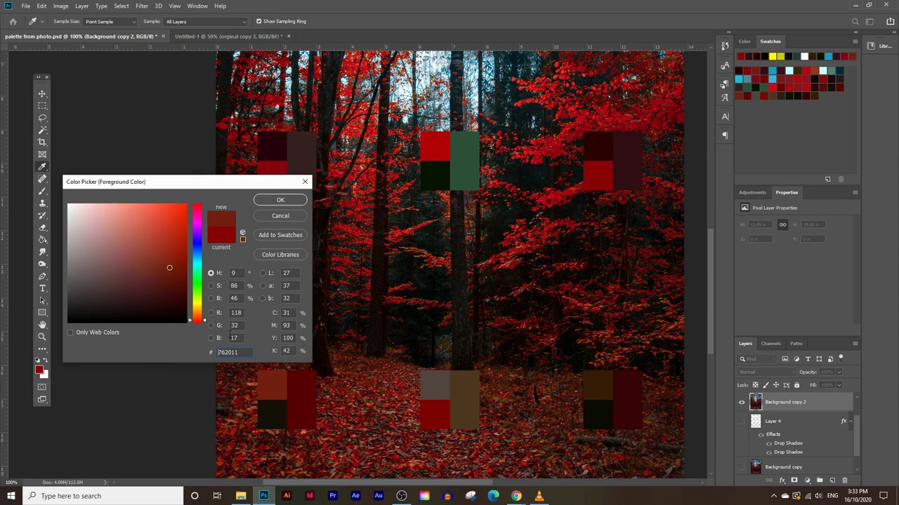
pyautogui.click(280, 201)
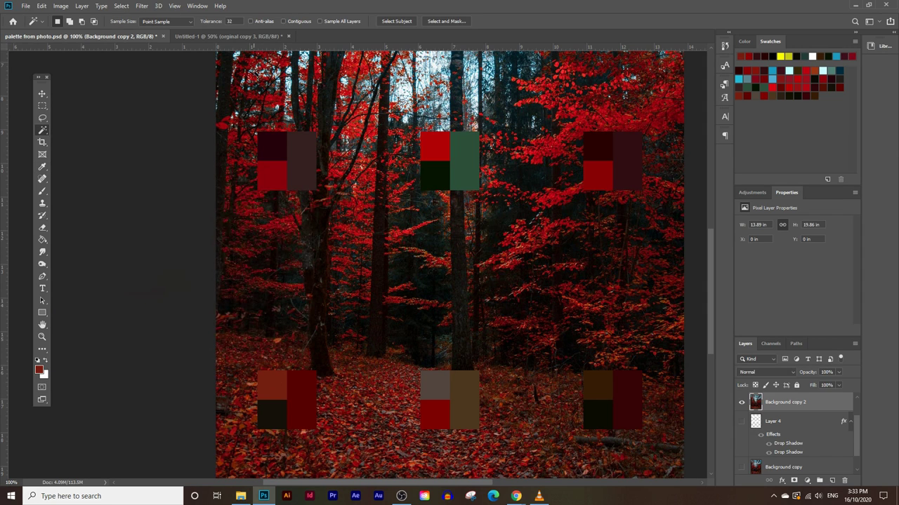
# Return to the portrait document and add a new layer between "Layer 1" and "orginal copy", with the Paint Bucket ready.
pyautogui.click(232, 35)
pyautogui.click(786, 440)
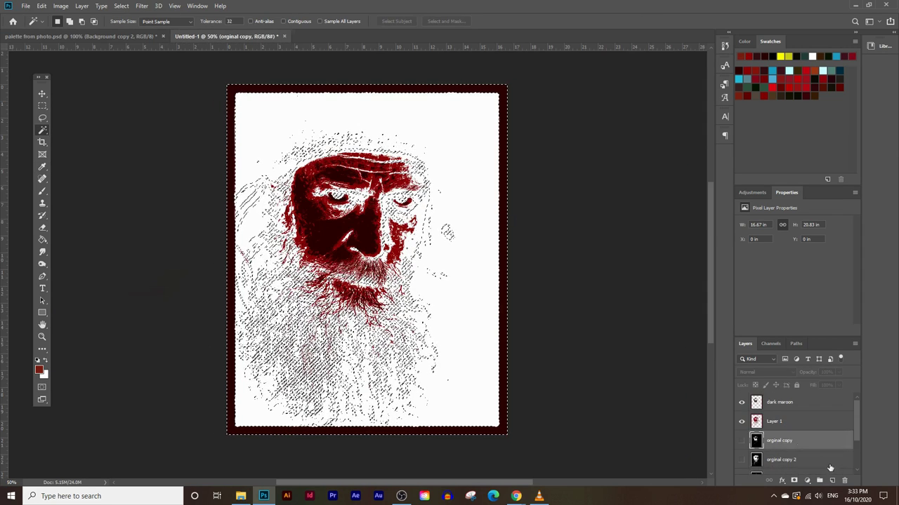
pyautogui.hotkey('ctrl', 'shift', 'alt', 'n')
pyautogui.click(42, 239)
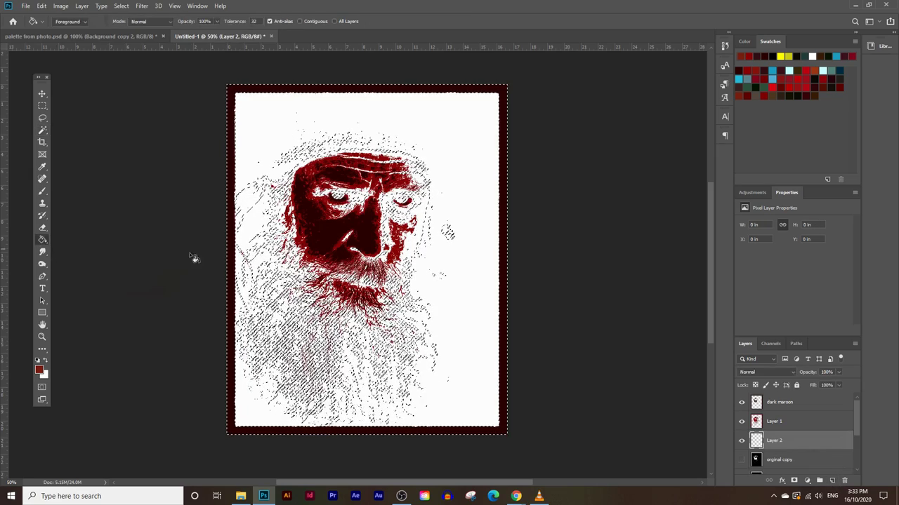
# Try filling the selection on the new layer with the reddish brown, and undo the fill to restore the selection.
pyautogui.hotkey('alt', 'BackSpace')
pyautogui.hotkey('ctrl', 'd')
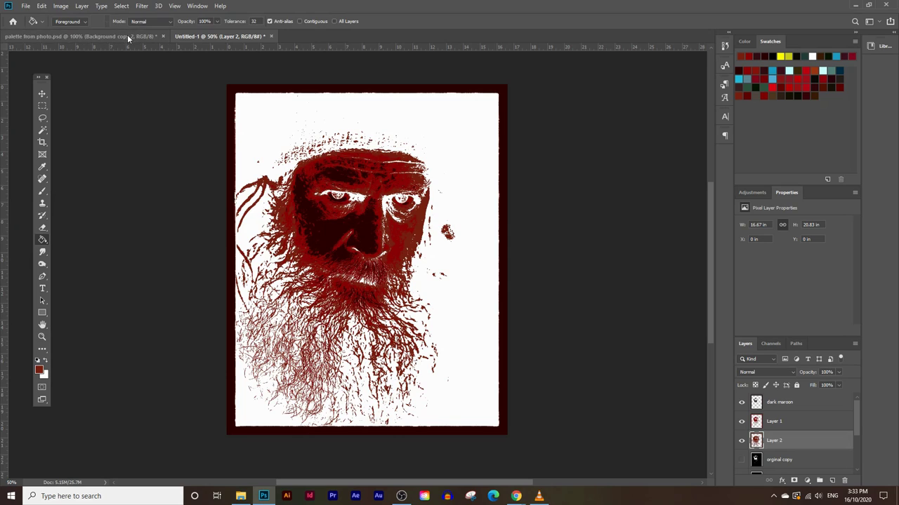
pyautogui.hotkey('ctrl', 'a')
pyautogui.press('Delete')
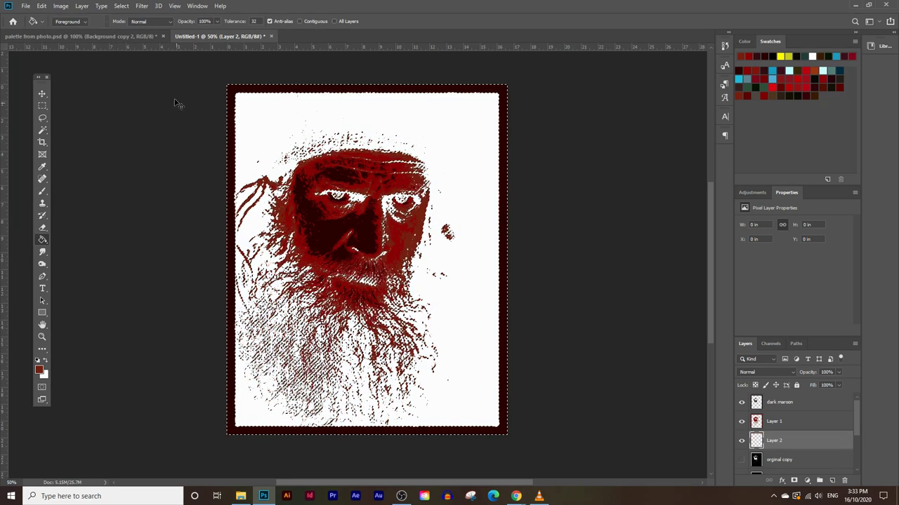
# Set the foreground colour to the crimson swatch below the light blue one in the forest palette document.
pyautogui.click(120, 35)
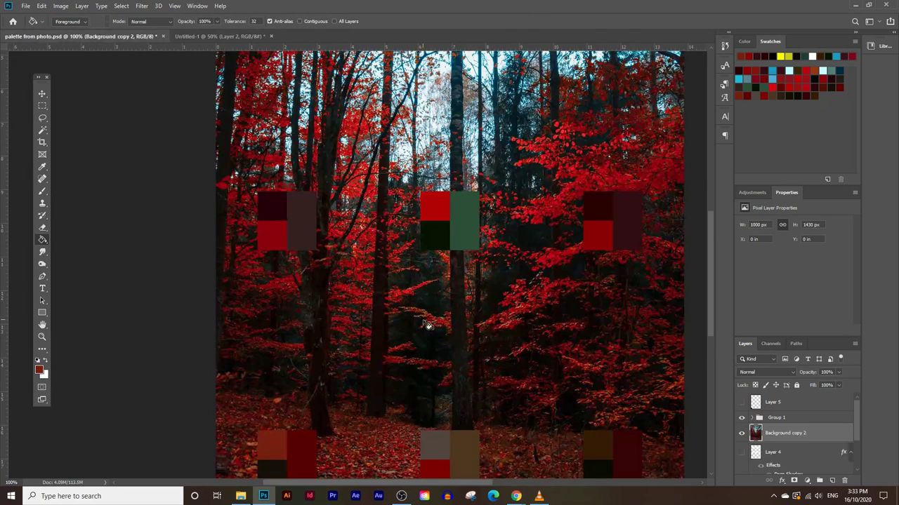
pyautogui.scroll(-1, 427, 330)
pyautogui.scroll(4, 428, 351)
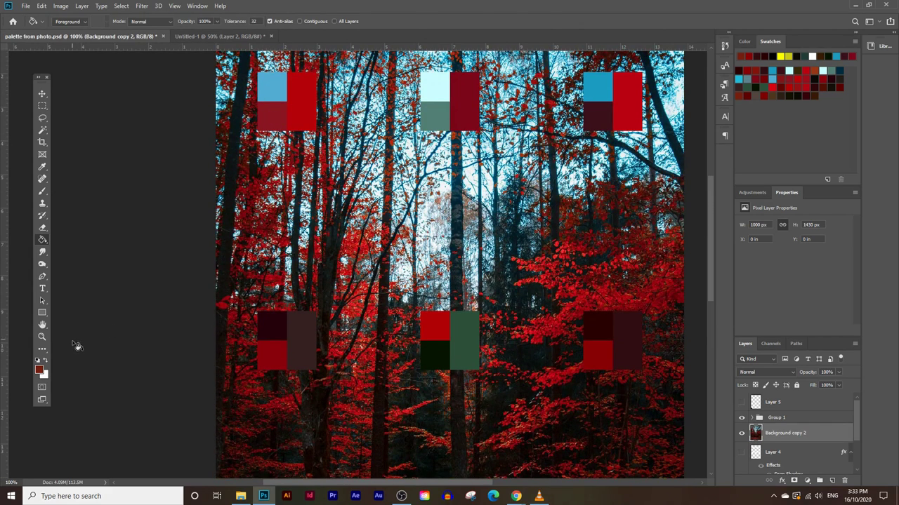
pyautogui.click(39, 371)
pyautogui.click(272, 128)
pyautogui.click(280, 201)
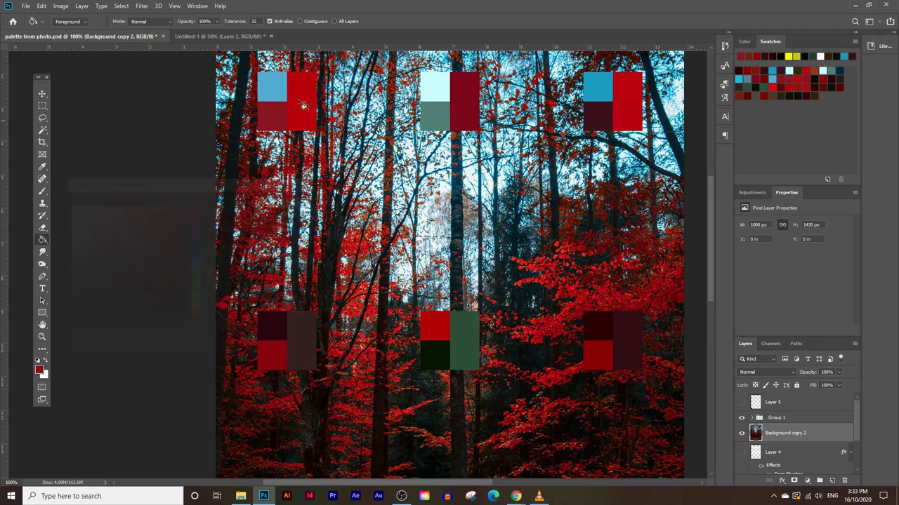
# Fill the selection on the portrait's empty layer below "Layer 1" with the crimson, and deselect.
pyautogui.click(246, 37)
pyautogui.click(338, 247)
pyautogui.click(337, 247)
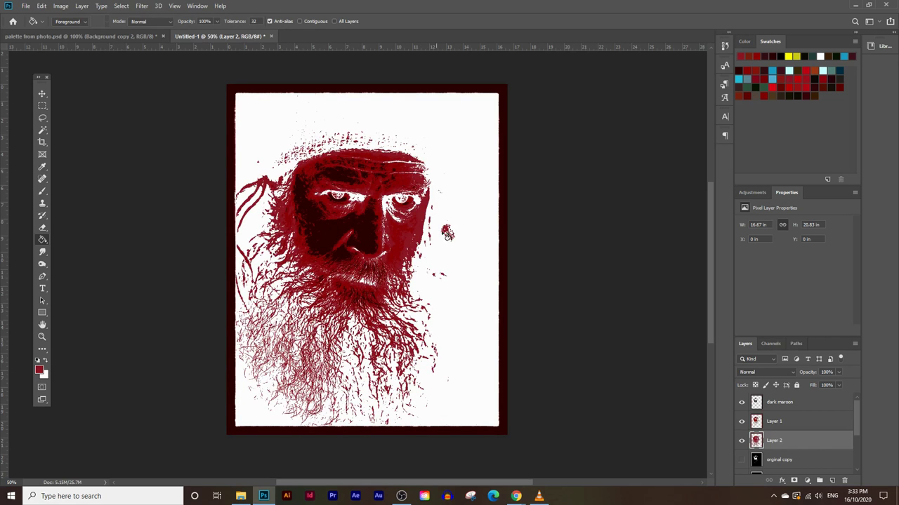
# Add a new layer directly above Background and fill it with black #000000.
pyautogui.scroll(-3, 810, 438)
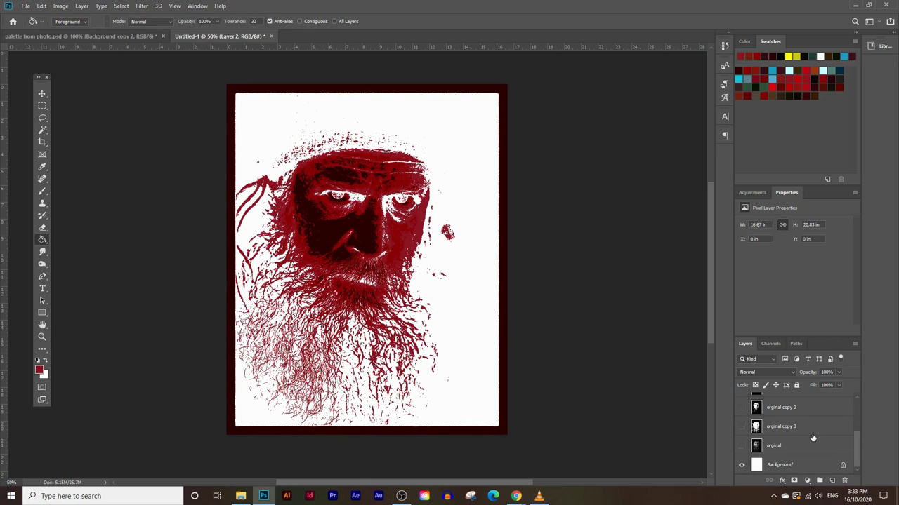
pyautogui.click(832, 480)
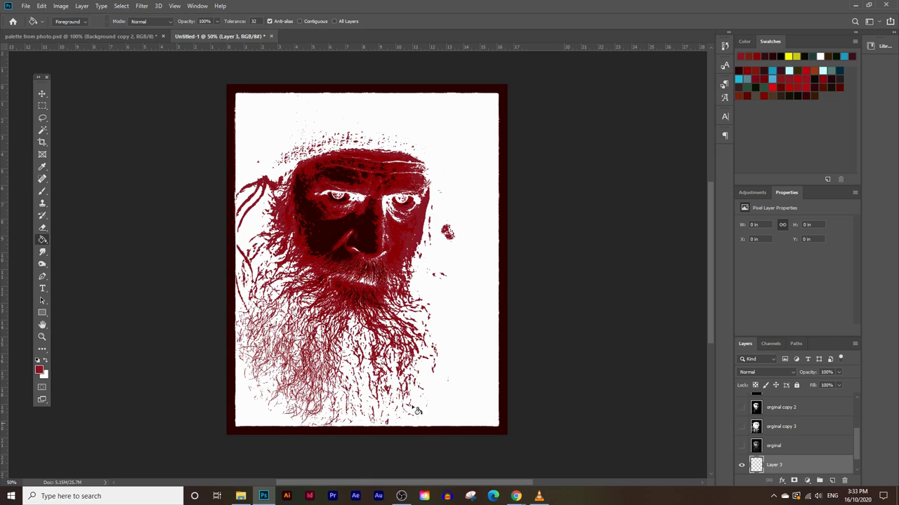
pyautogui.scroll(-1, 770, 423)
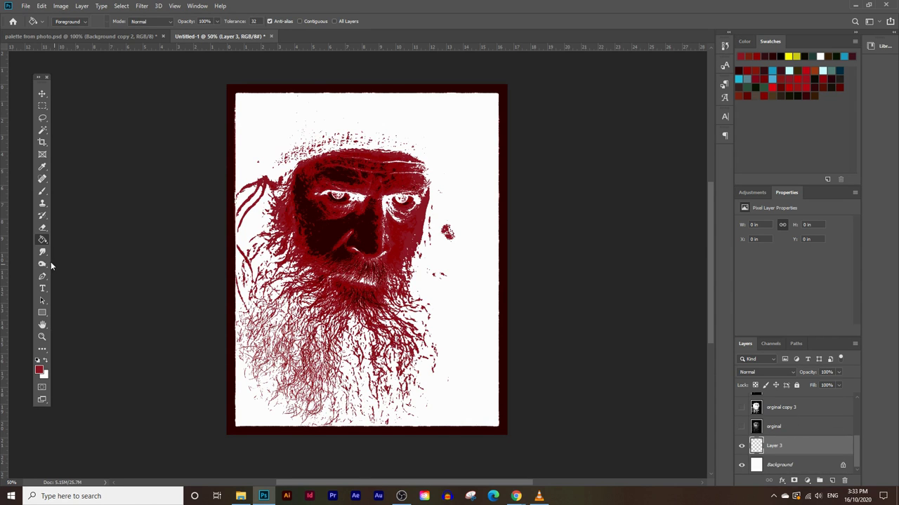
pyautogui.click(39, 370)
pyautogui.moveTo(154, 313); pyautogui.dragTo(146, 344)
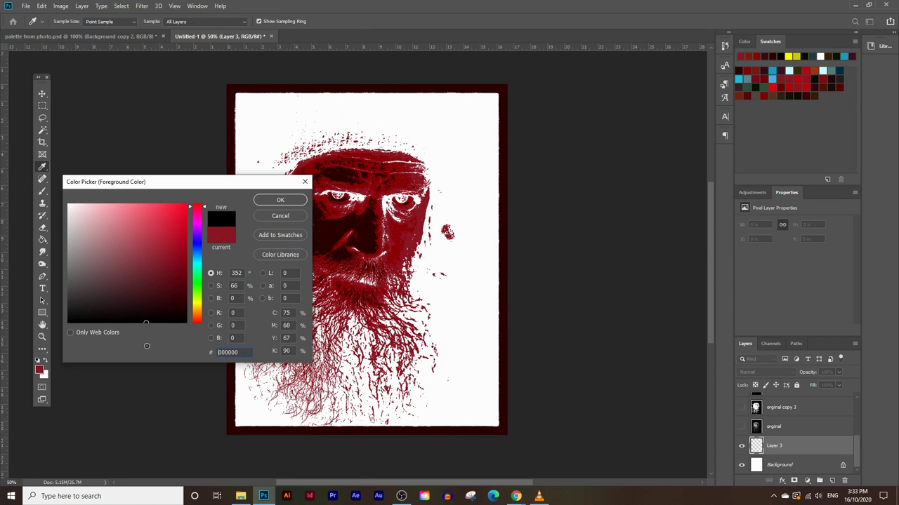
pyautogui.click(279, 200)
pyautogui.click(43, 239)
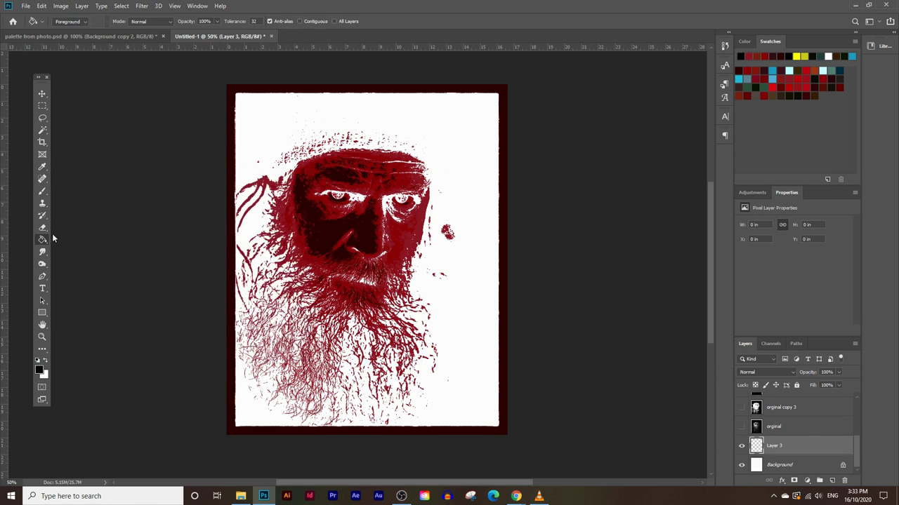
pyautogui.click(351, 257)
pyautogui.scroll(1, 454, 260)
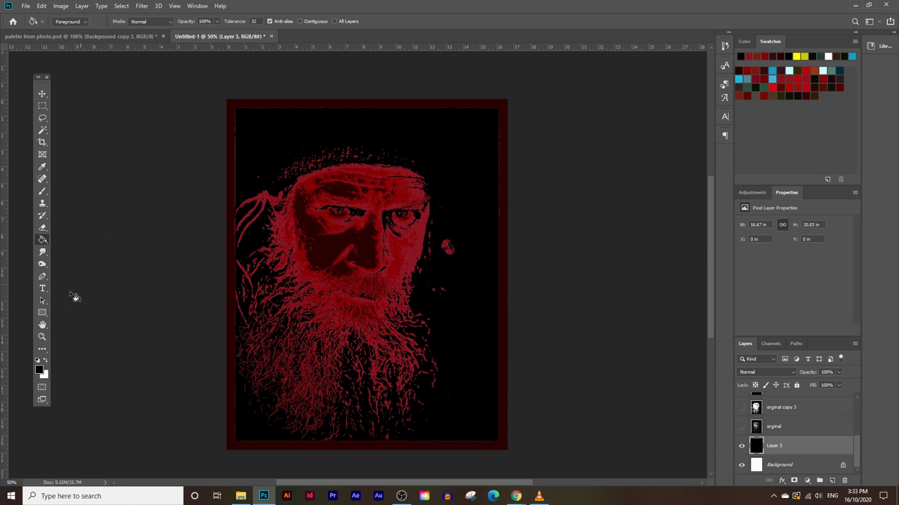
pyautogui.click(42, 337)
pyautogui.keyDown('alt'); pyautogui.click(270, 264); pyautogui.keyUp('alt')
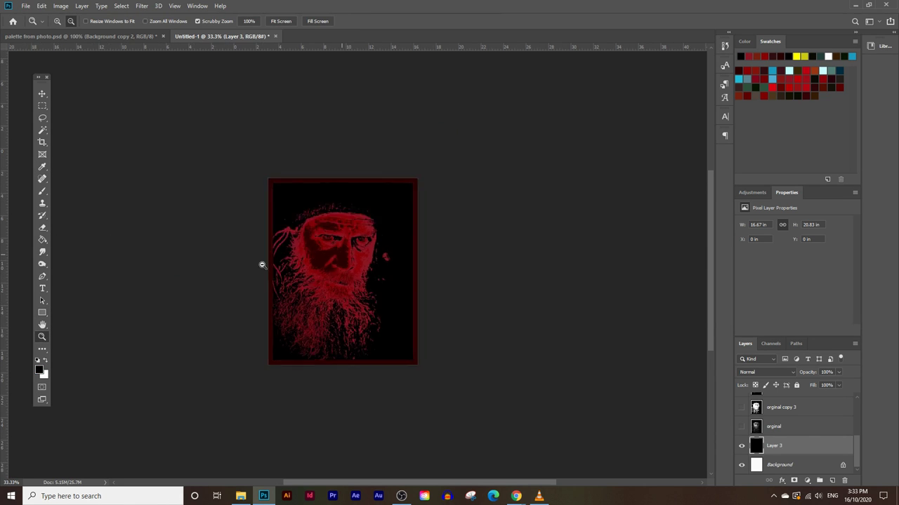
pyautogui.click(286, 232)
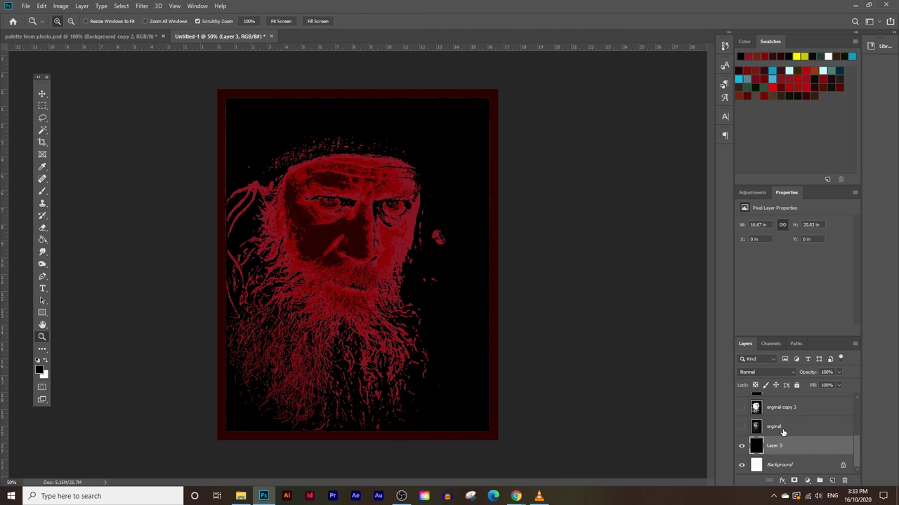
# Duplicate the hidden "orginal" portrait layer for a fourth threshold version and make the duplicate visible.
pyautogui.scroll(2, 782, 432)
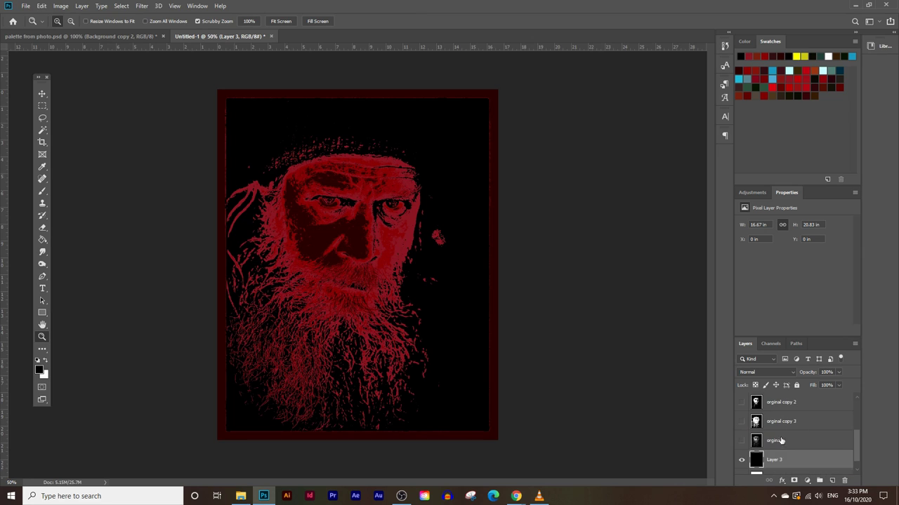
pyautogui.moveTo(783, 440); pyautogui.dragTo(833, 483)
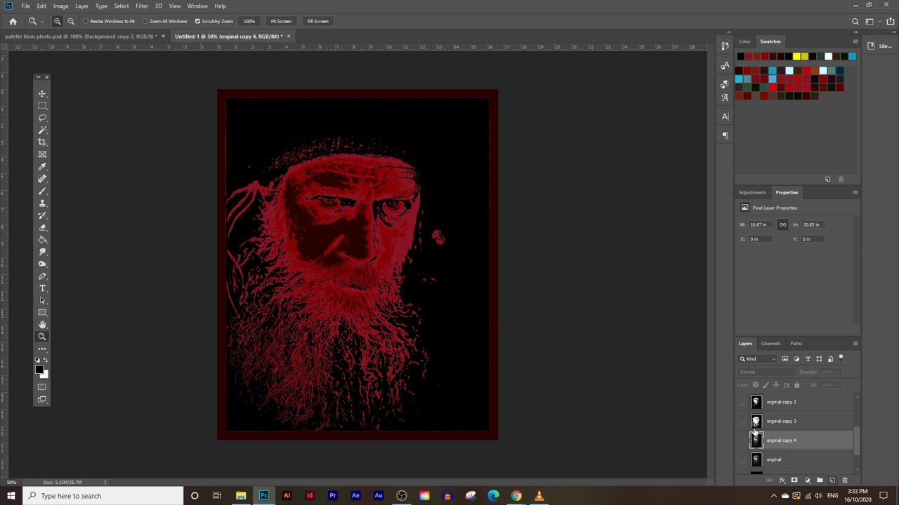
pyautogui.click(742, 442)
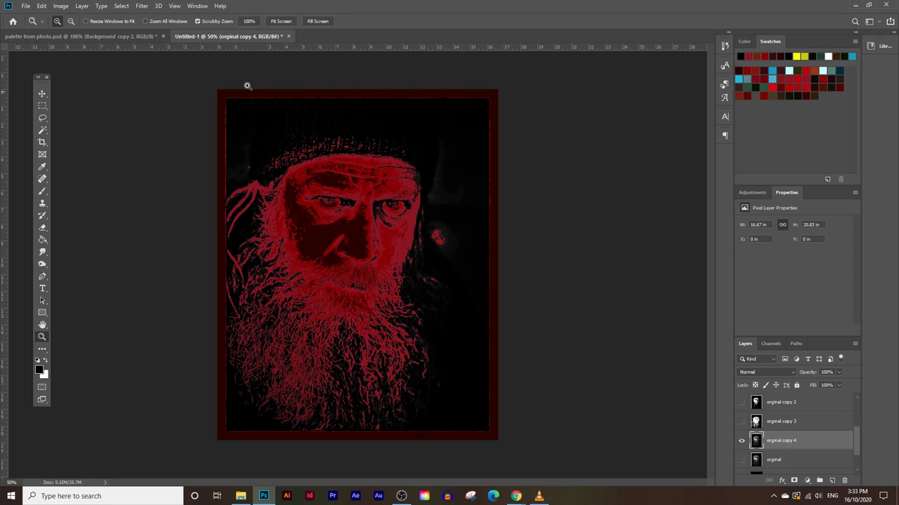
# Apply the Threshold adjustment at level 5 to the fourth portrait copy.
pyautogui.click(62, 7)
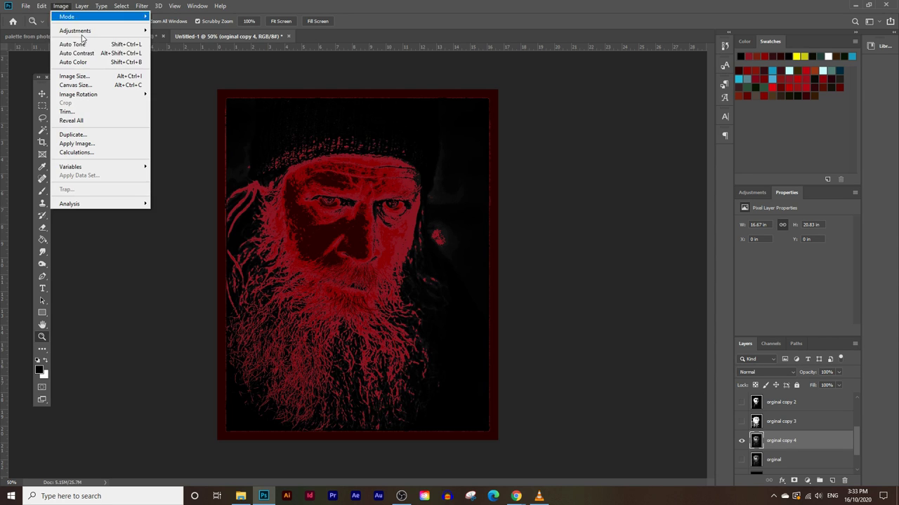
pyautogui.moveTo(97, 32)
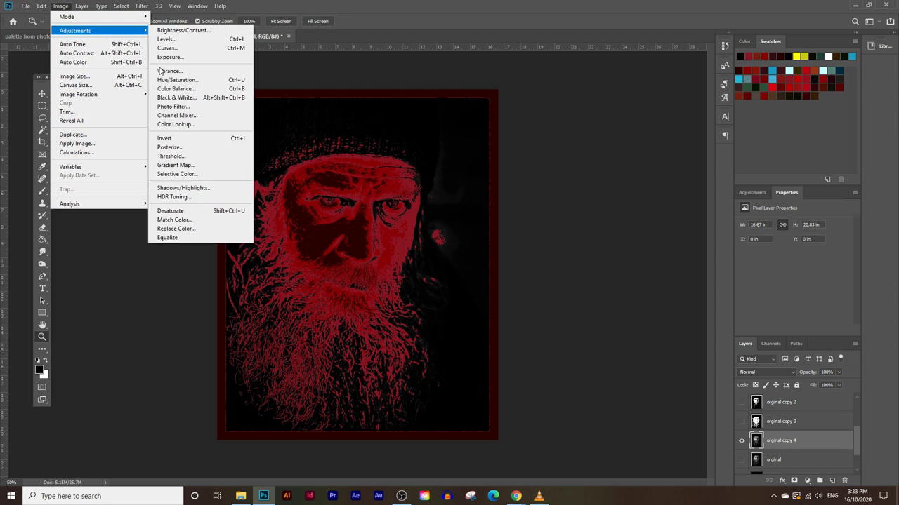
pyautogui.click(188, 155)
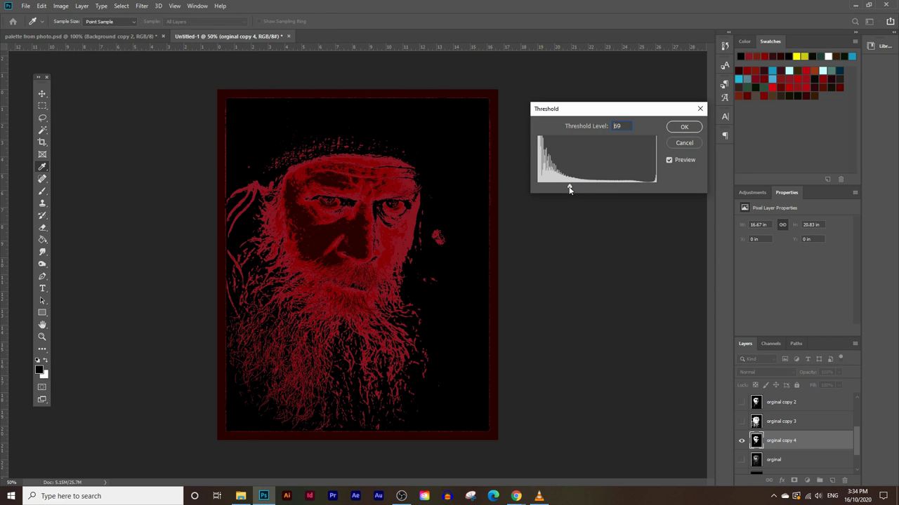
pyautogui.moveTo(562, 188); pyautogui.dragTo(540, 187)
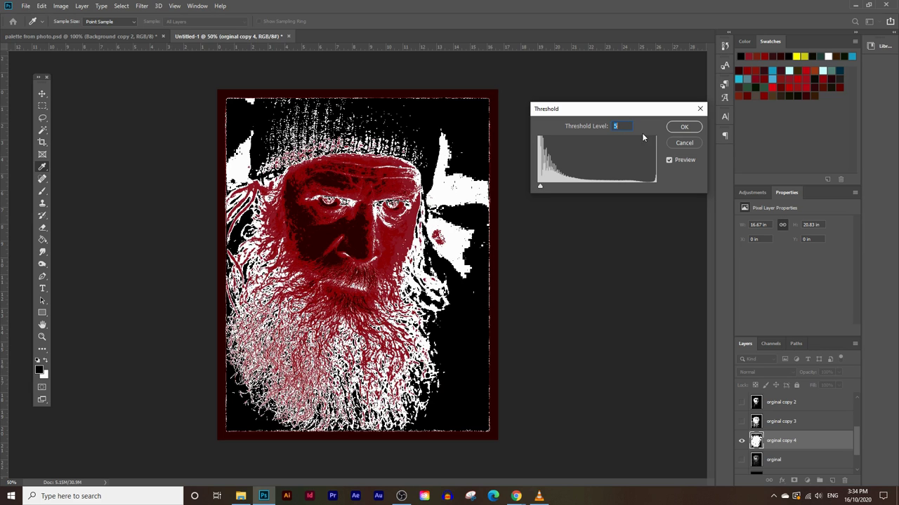
pyautogui.click(683, 129)
pyautogui.press('z')
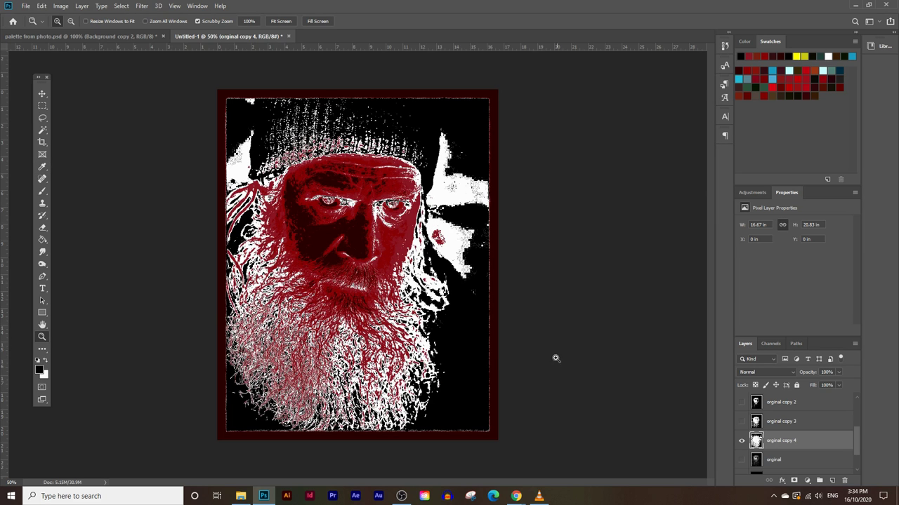
# Select the white areas of "orginal copy 4" with the Magic Wand, hide that layer, and add an empty layer below "Layer 2".
pyautogui.click(42, 130)
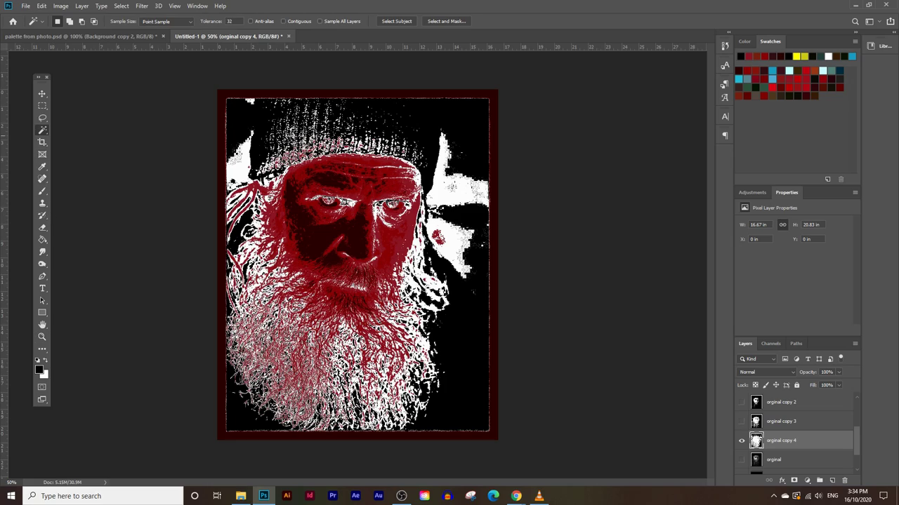
pyautogui.click(452, 186)
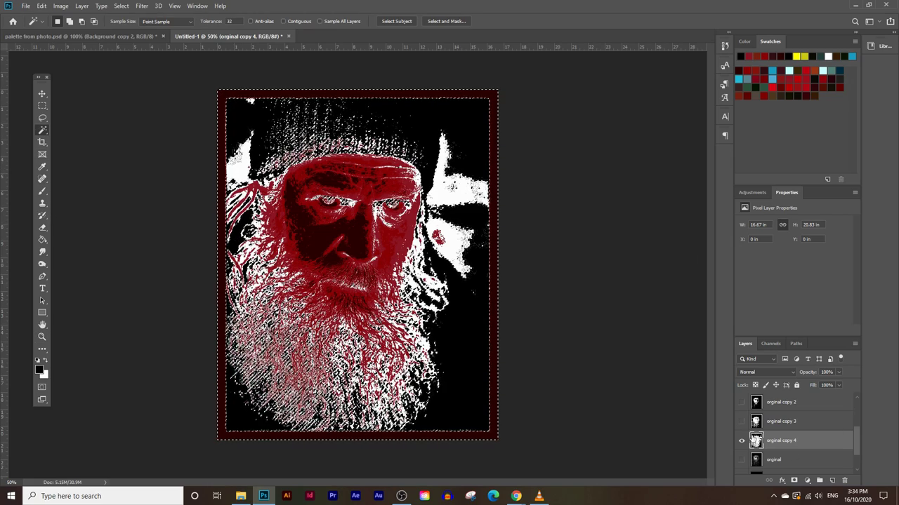
pyautogui.click(738, 440)
pyautogui.scroll(2, 793, 435)
pyautogui.click(798, 461)
# Try filling the selection on "Layer 4" with the grey-brown #53463e sampled from the forest palette, and undo the fill.
pyautogui.click(123, 36)
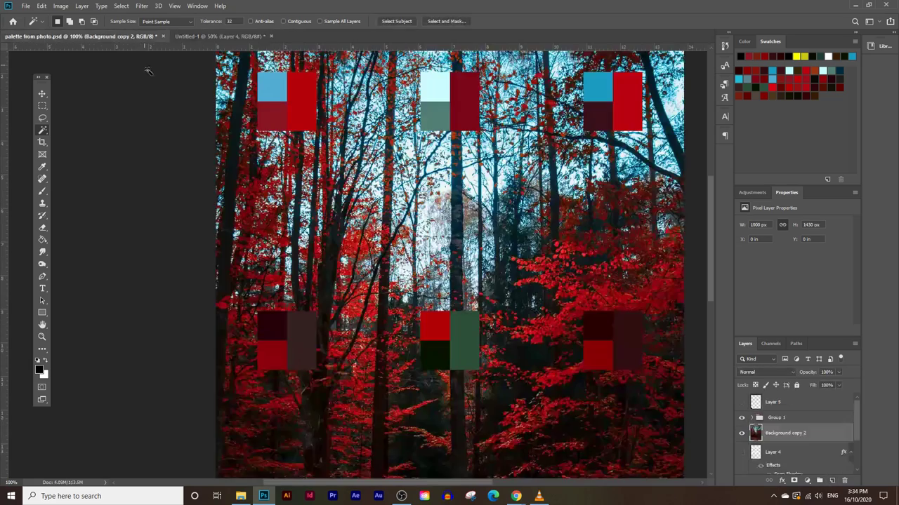
pyautogui.scroll(5, 449, 267)
pyautogui.scroll(-2, 449, 267)
pyautogui.scroll(-8, 416, 383)
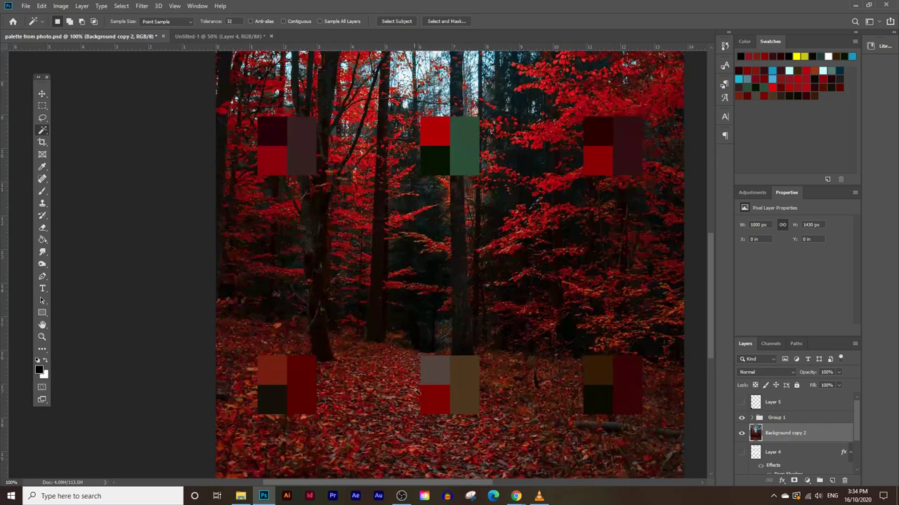
pyautogui.click(39, 370)
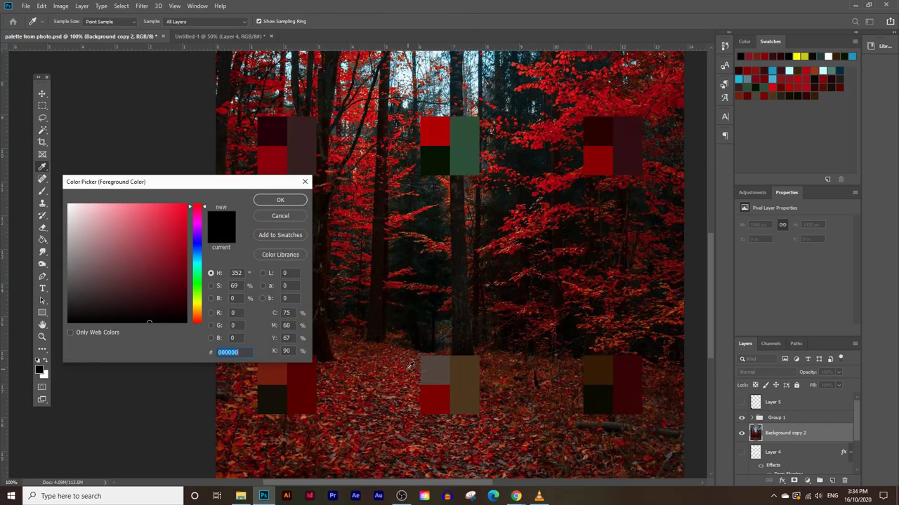
pyautogui.click(280, 200)
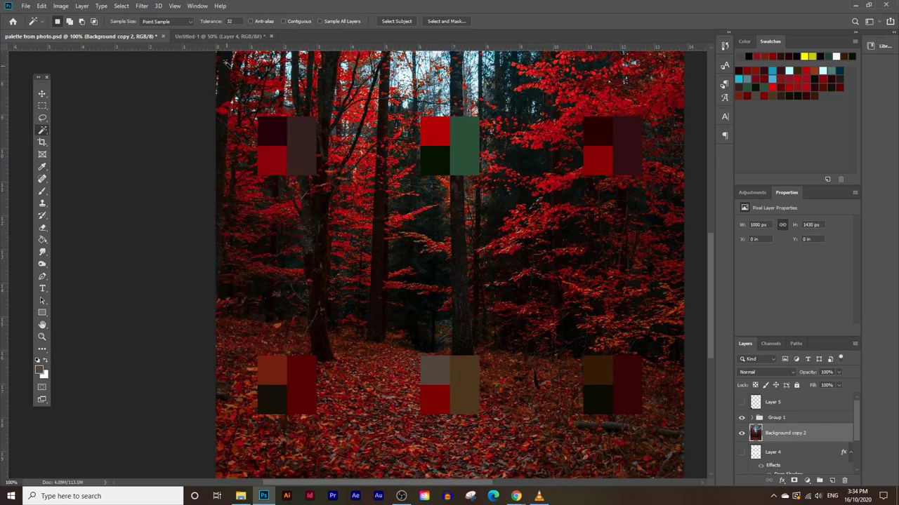
pyautogui.click(221, 36)
pyautogui.click(43, 240)
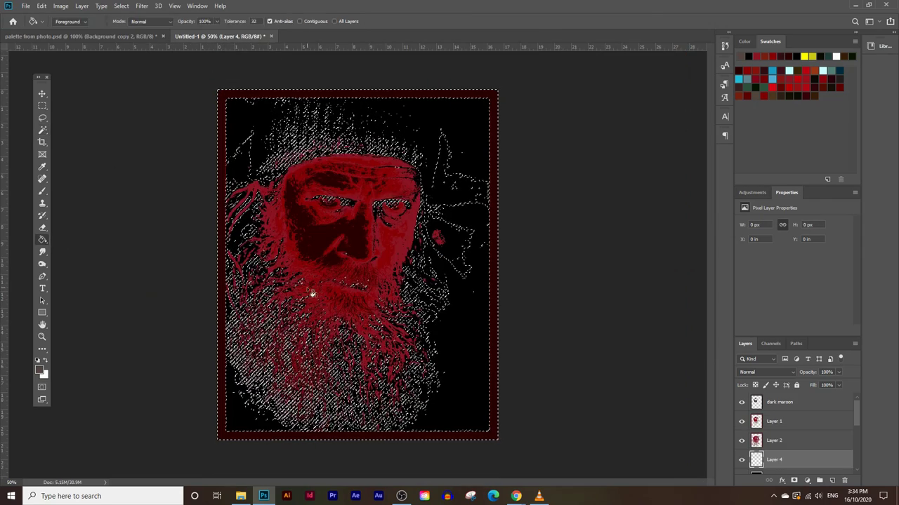
pyautogui.click(307, 287)
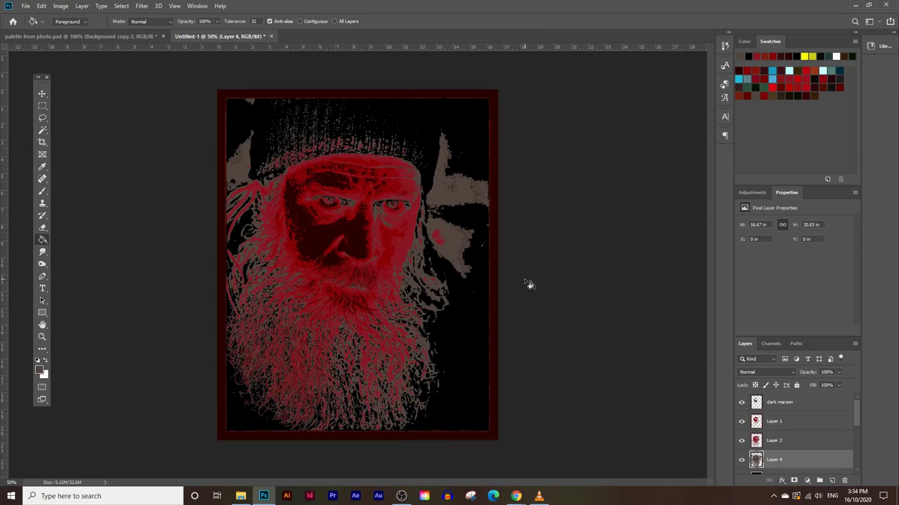
pyautogui.press('Delete')
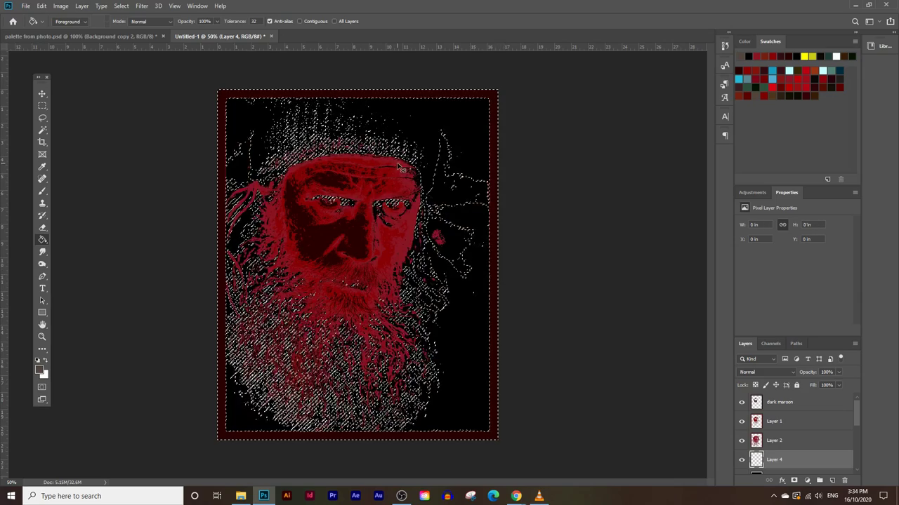
# Try white as the fill for the selection on "Layer 4", and undo it.
pyautogui.click(39, 370)
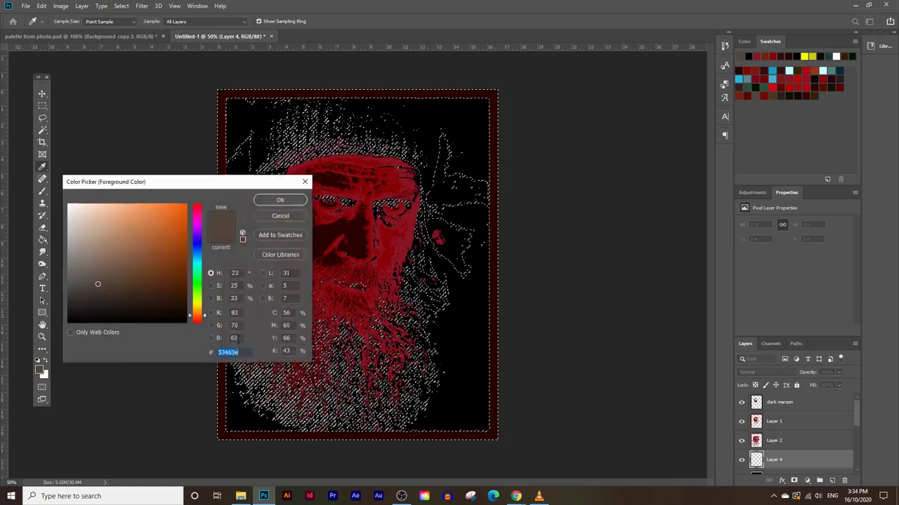
pyautogui.click(281, 200)
pyautogui.click(451, 186)
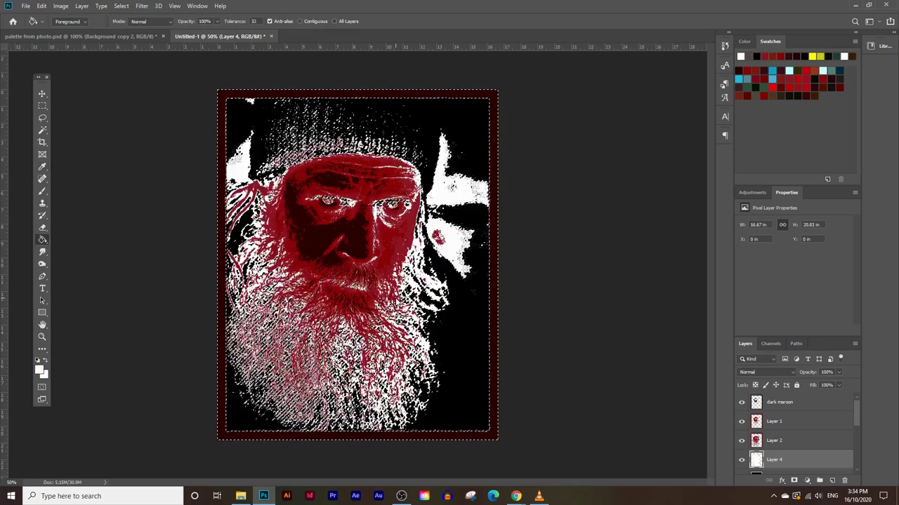
pyautogui.hotkey('ctrl', 'z')
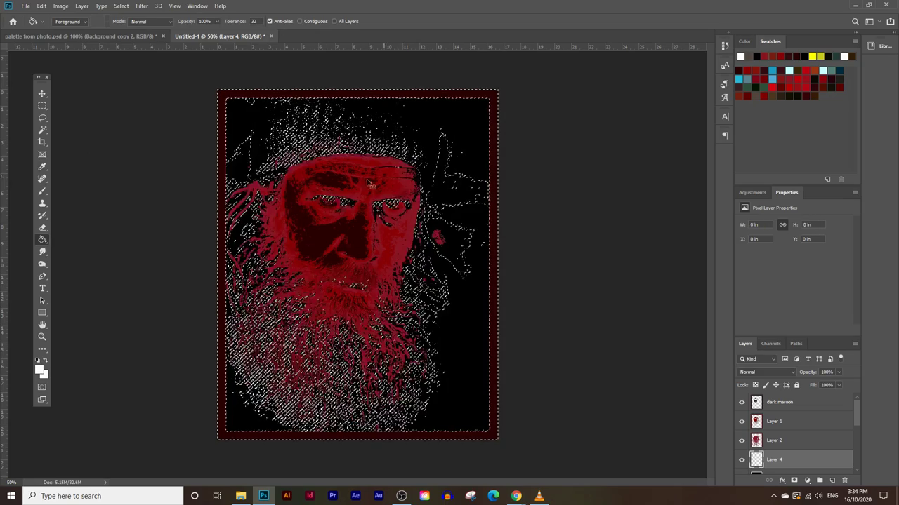
# Sample the pale cyan #ccffff from the forest palette, try it as the fill on "Layer 4", and undo the fill.
pyautogui.click(117, 35)
pyautogui.scroll(5, 437, 291)
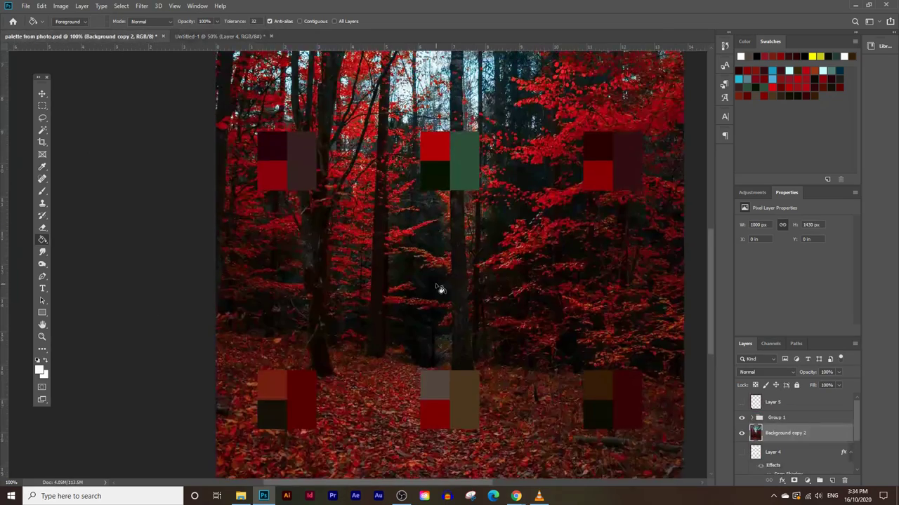
pyautogui.scroll(2, 435, 77)
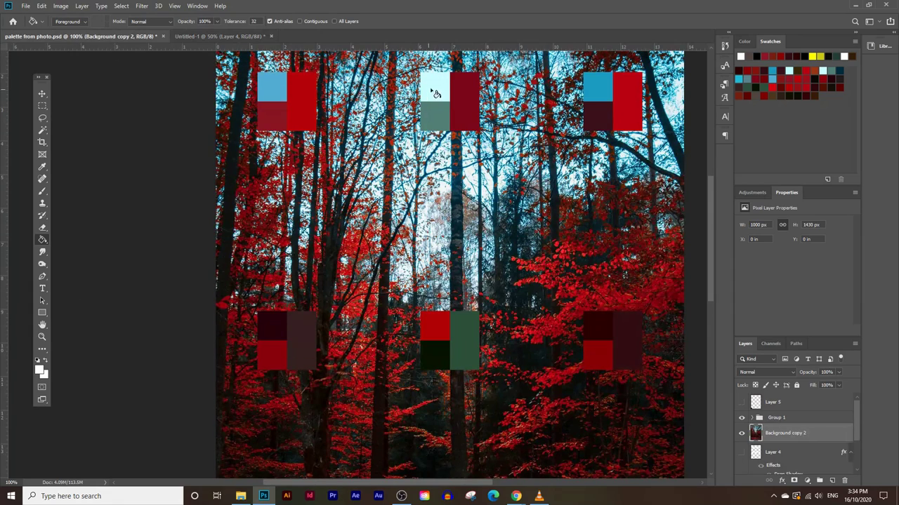
pyautogui.click(37, 368)
pyautogui.click(435, 86)
pyautogui.click(283, 198)
pyautogui.click(196, 36)
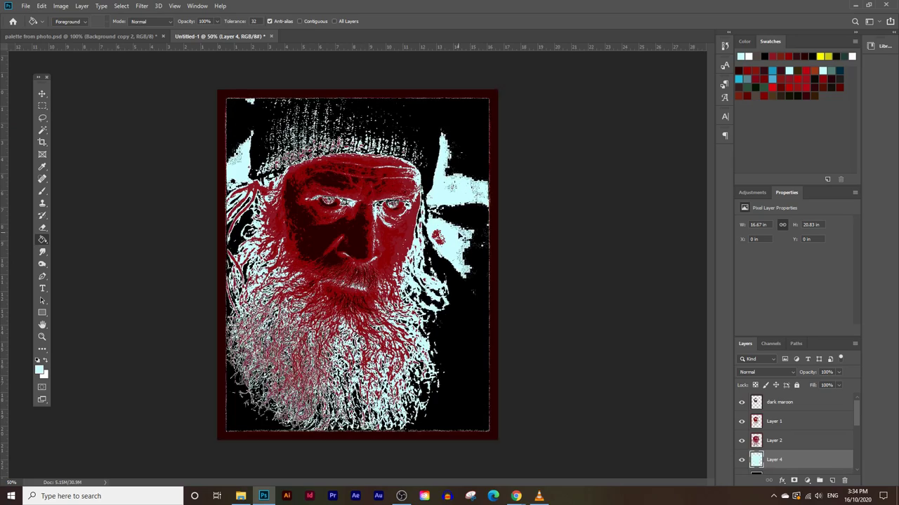
pyautogui.press('Delete')
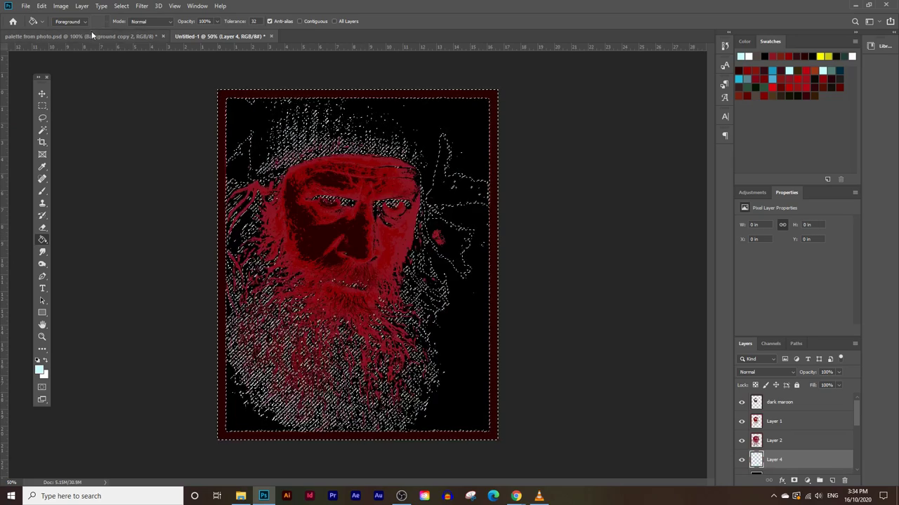
# Fill the selection on "Layer 4" with the very dark maroon #27010c sampled from the forest palette, and deselect.
pyautogui.click(91, 35)
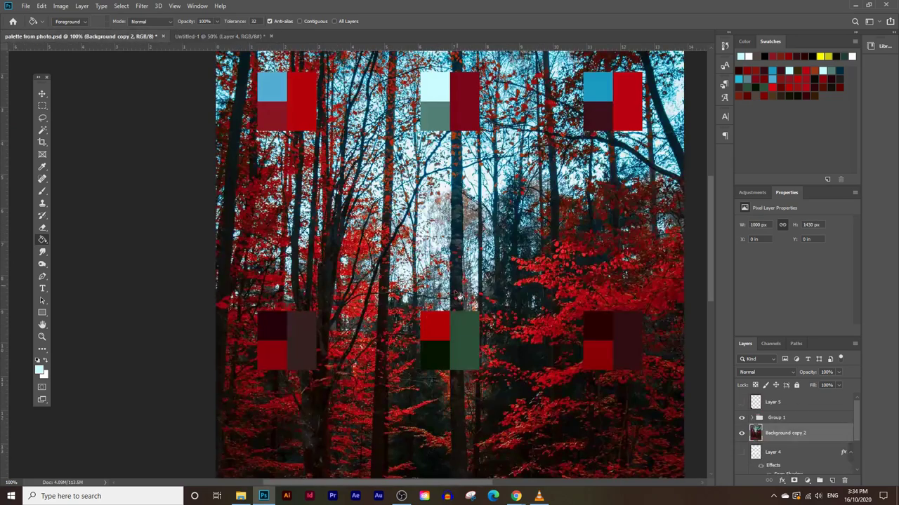
pyautogui.click(40, 369)
pyautogui.moveTo(239, 188); pyautogui.dragTo(333, 121)
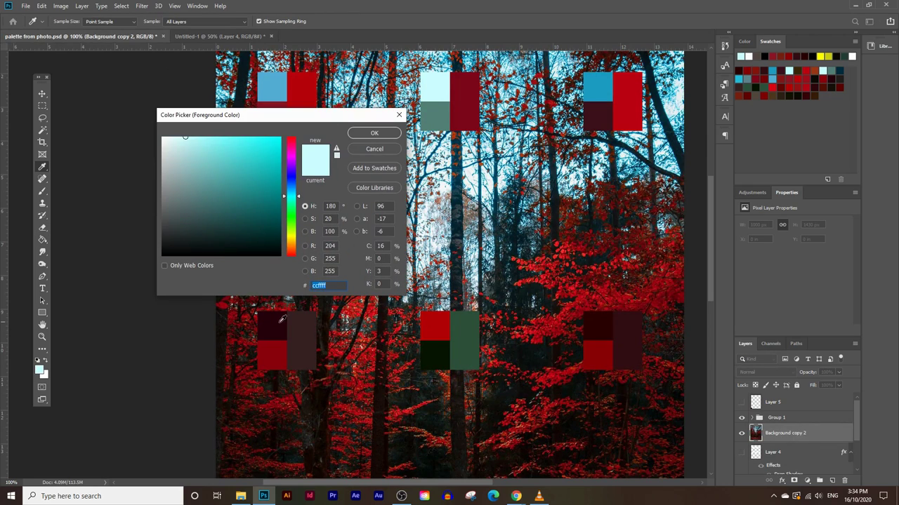
pyautogui.click(280, 317)
pyautogui.click(374, 133)
pyautogui.click(222, 35)
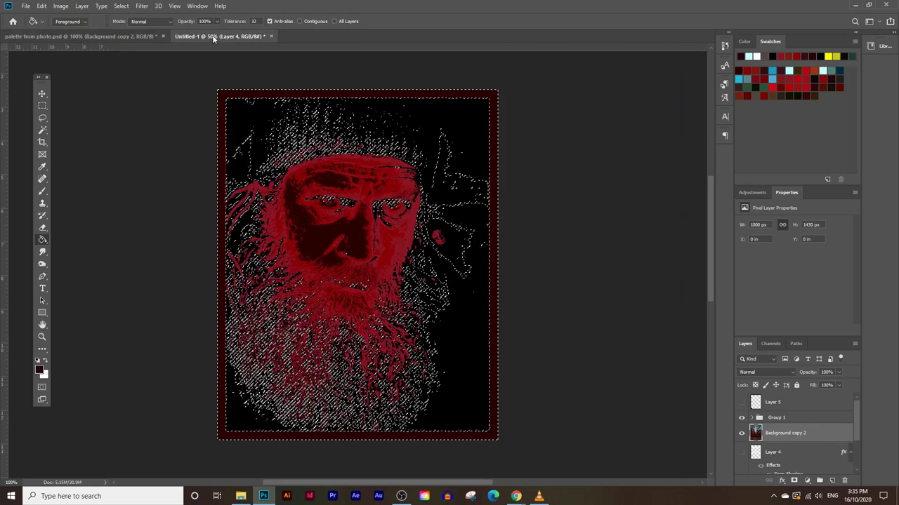
pyautogui.hotkey('ctrl', 'd')
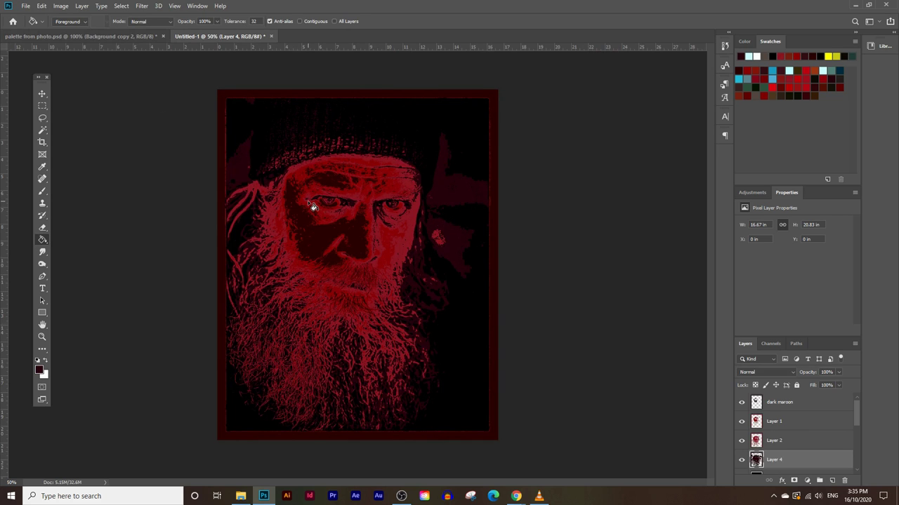
pyautogui.click(42, 337)
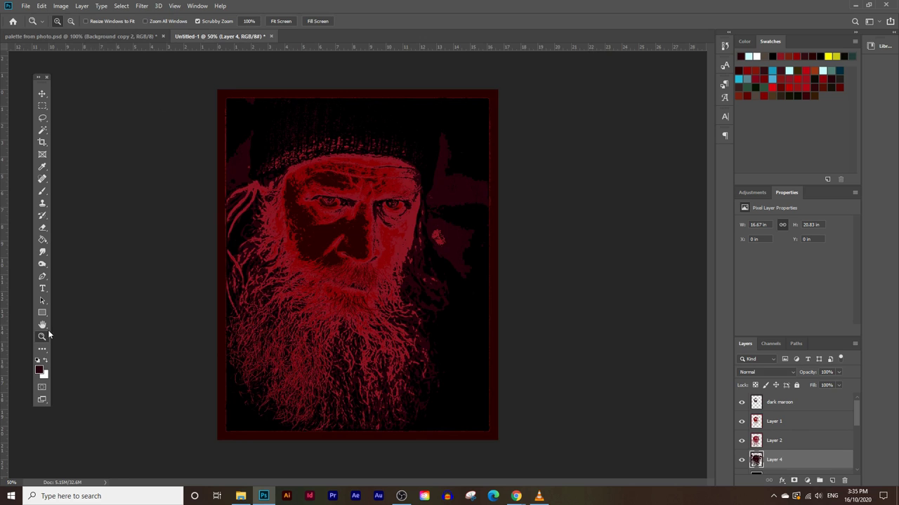
pyautogui.keyDown('alt'); pyautogui.click(358, 224); pyautogui.keyUp('alt')
pyautogui.keyDown('alt'); pyautogui.click(348, 209); pyautogui.keyUp('alt')
pyautogui.click(340, 218)
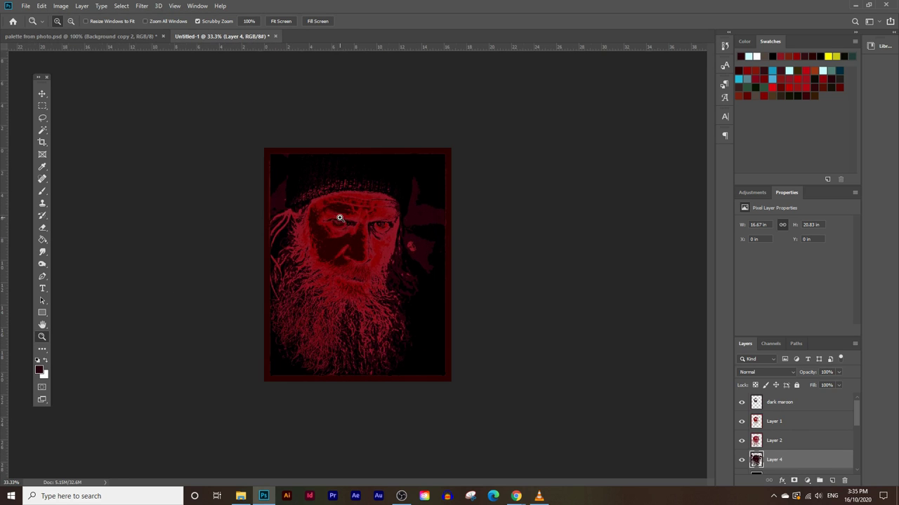
pyautogui.click(310, 196)
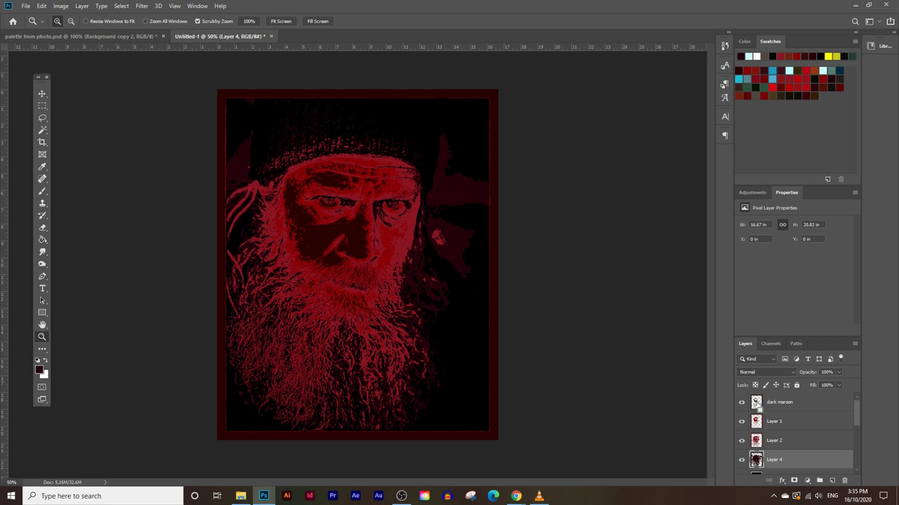
# Load the "dark maroon" layer's pixels as a selection, hide that layer, and add a new layer directly above it.
pyautogui.keyDown('ctrl'); pyautogui.click(757, 402); pyautogui.keyUp('ctrl')
pyautogui.click(741, 402)
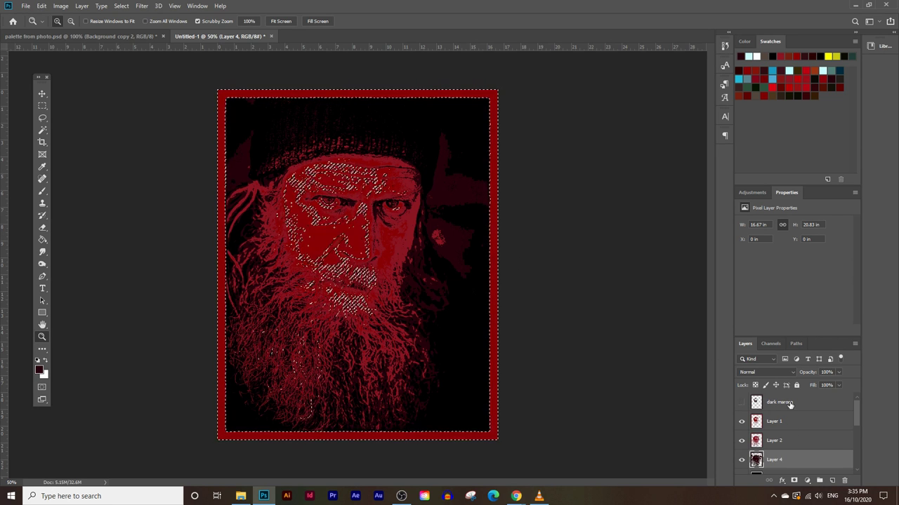
pyautogui.click(788, 404)
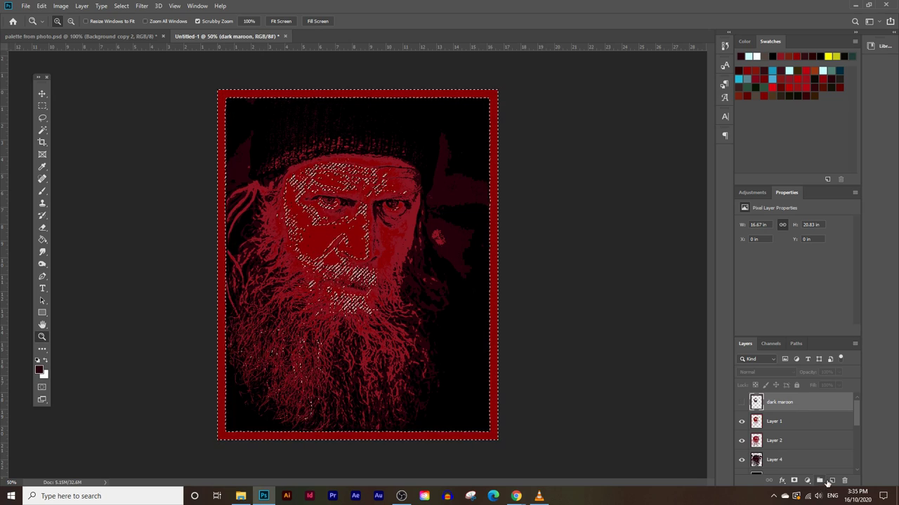
# Set the foreground colour to the pale cyan swatch sampled from the palette photo.
pyautogui.click(81, 36)
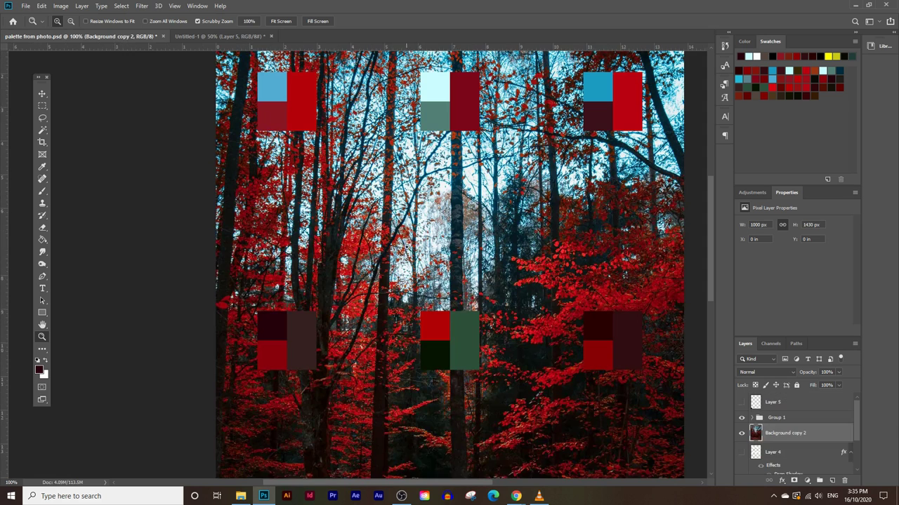
pyautogui.scroll(2, 406, 246)
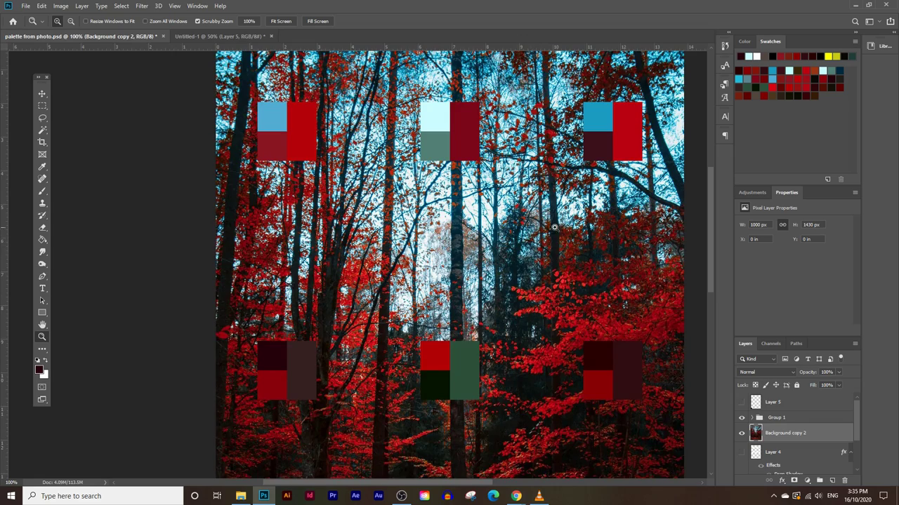
pyautogui.scroll(-4, 554, 226)
pyautogui.scroll(2, 491, 245)
pyautogui.scroll(-8, 412, 270)
pyautogui.scroll(-3, 412, 270)
pyautogui.scroll(6, 427, 300)
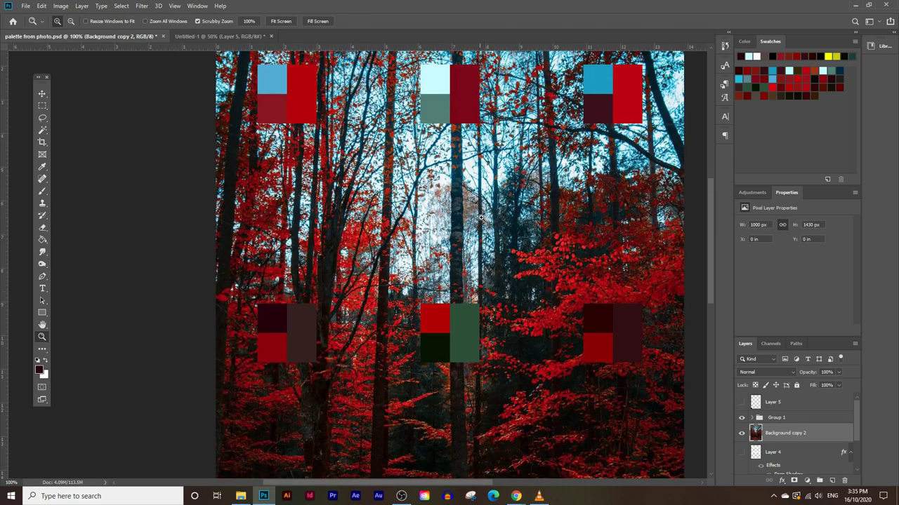
pyautogui.click(40, 367)
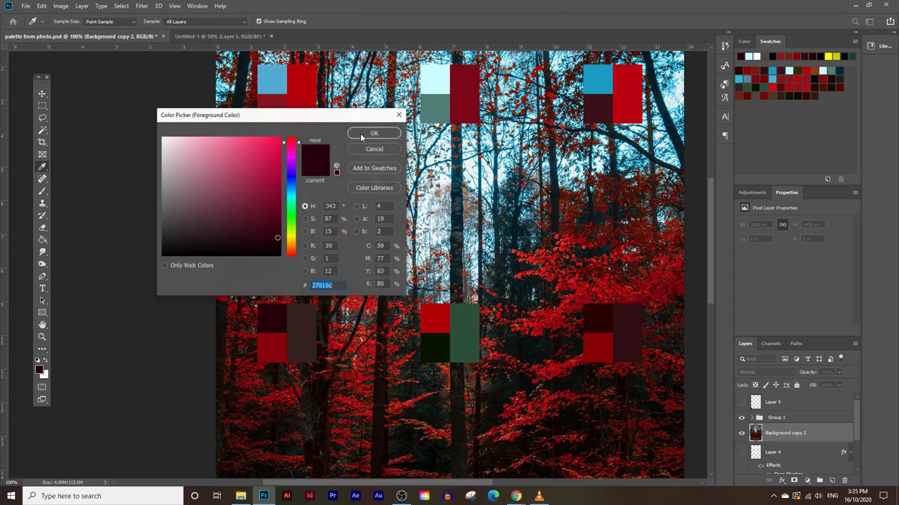
pyautogui.click(431, 77)
pyautogui.click(373, 134)
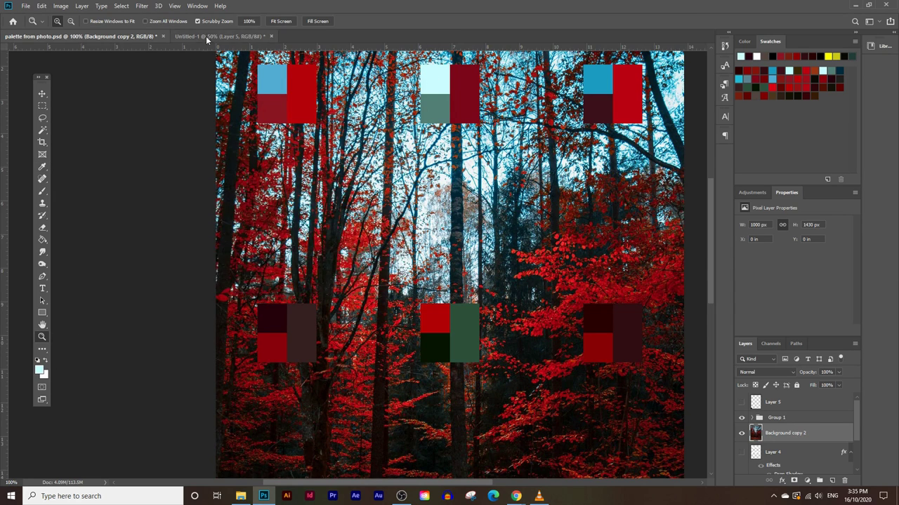
# Fill the selection on the poster's "Layer 5" with the pale cyan, and deselect.
pyautogui.click(206, 36)
pyautogui.click(42, 239)
pyautogui.click(290, 233)
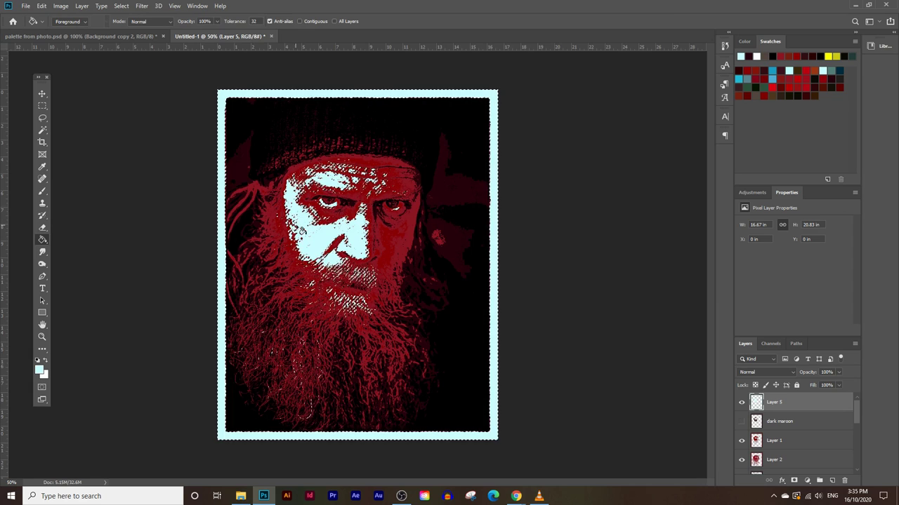
pyautogui.hotkey('ctrl', 'd')
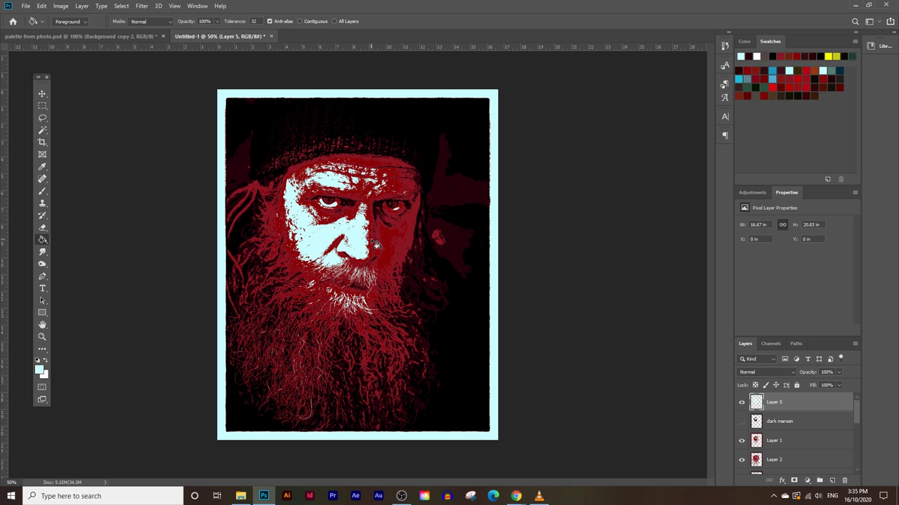
# Review the colour swatches across the whole palette photo and return to the portrait poster.
pyautogui.click(129, 36)
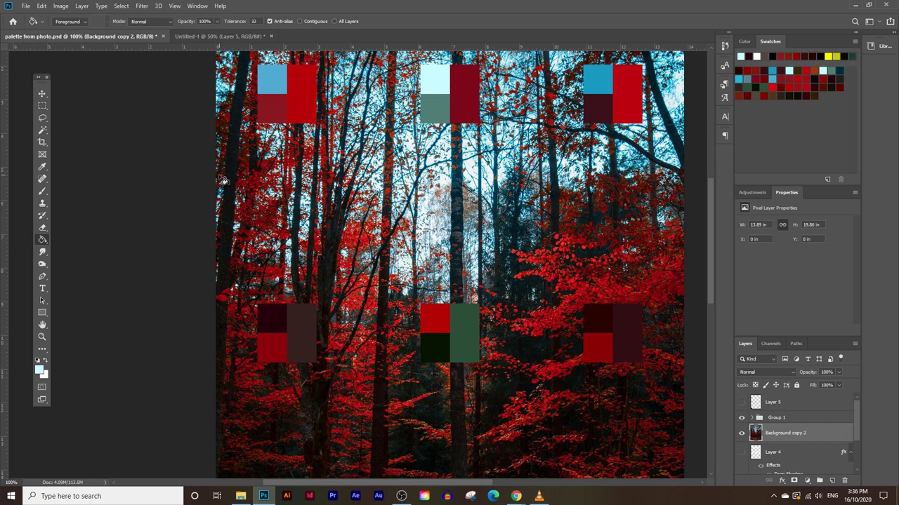
pyautogui.click(41, 337)
pyautogui.keyDown('alt'); pyautogui.click(439, 177); pyautogui.keyUp('alt')
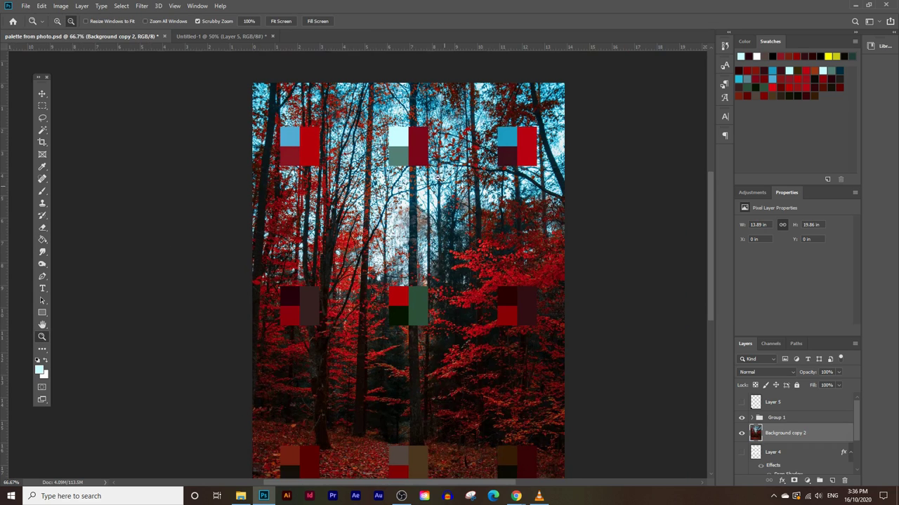
pyautogui.scroll(-3, 438, 211)
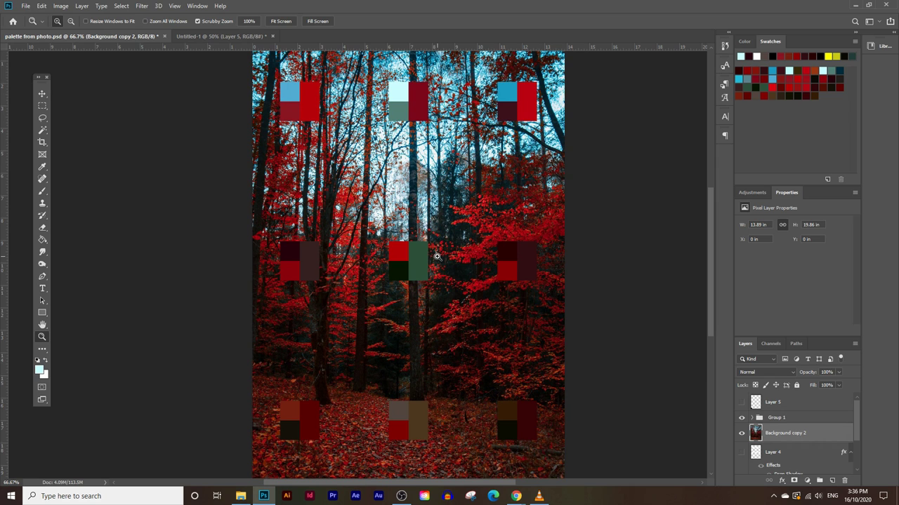
pyautogui.click(220, 36)
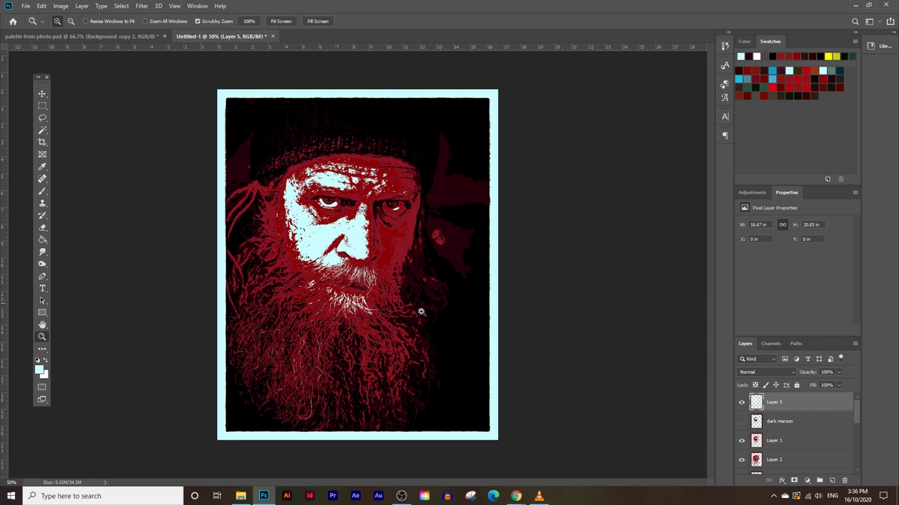